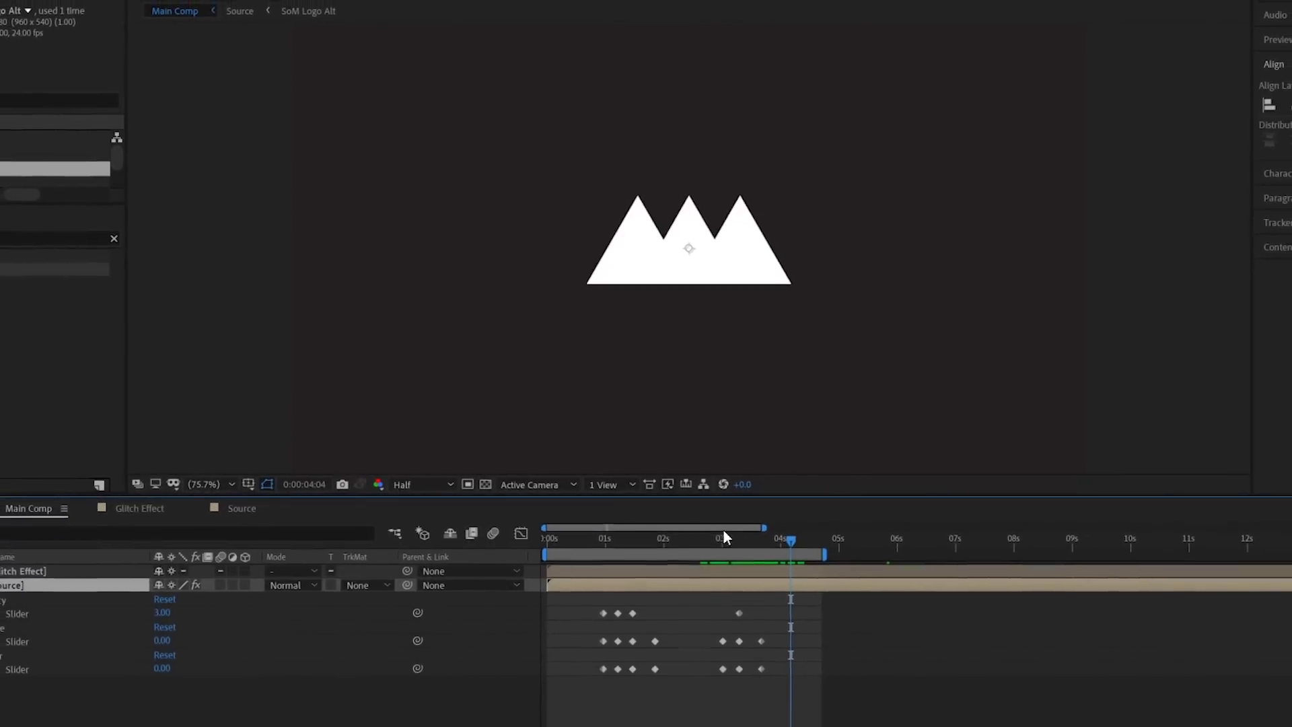
left_click_drag(639, 563, 678, 584)
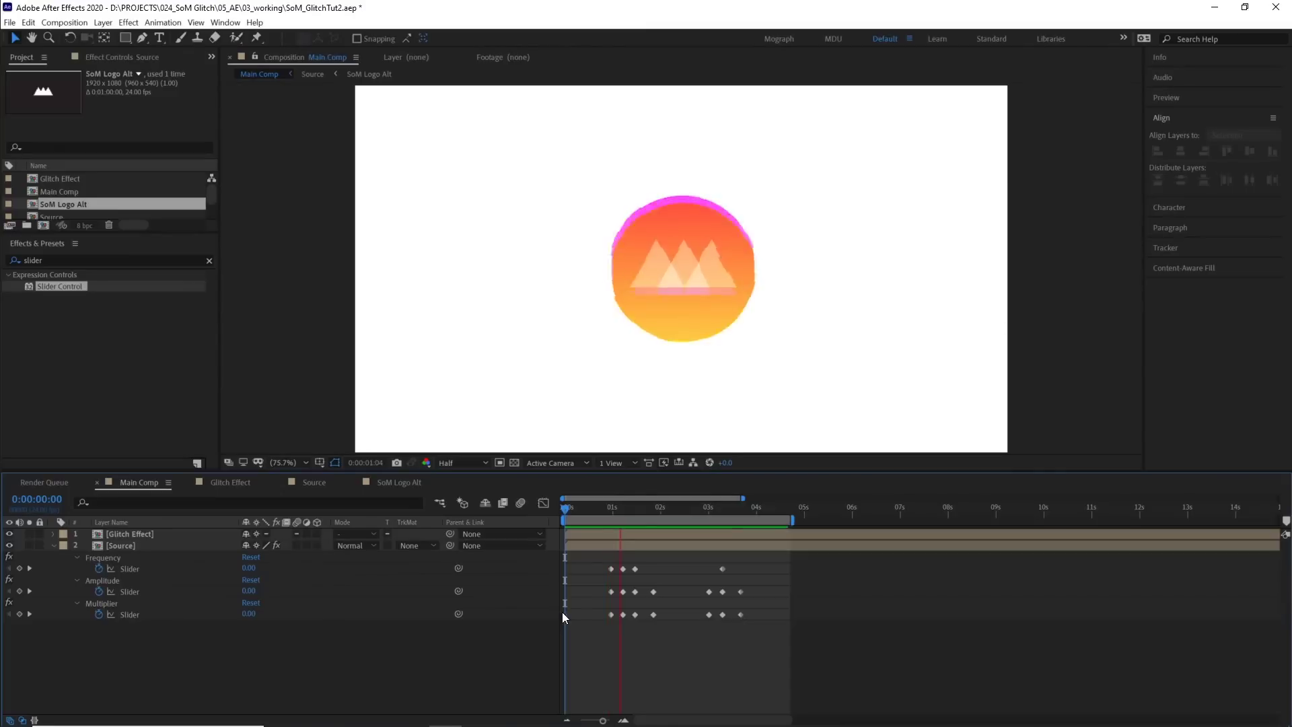
key("space")
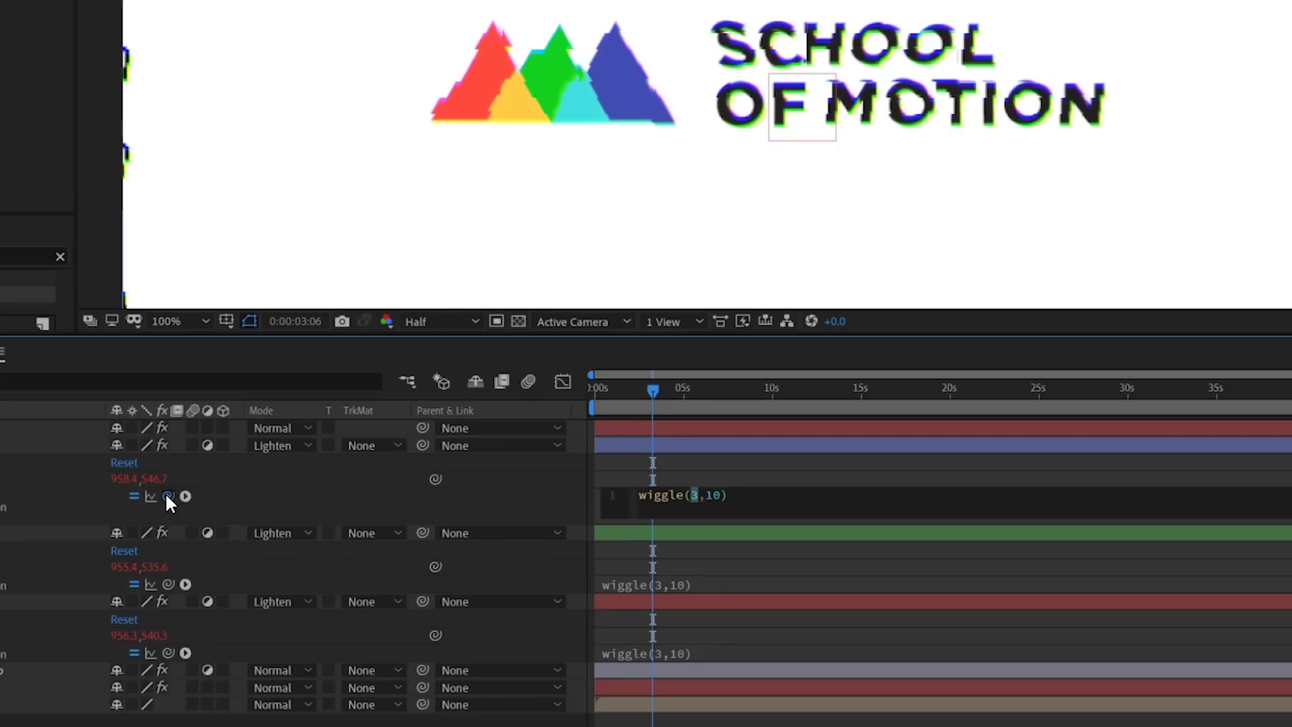
left_click_drag(164, 491, 27, 76)
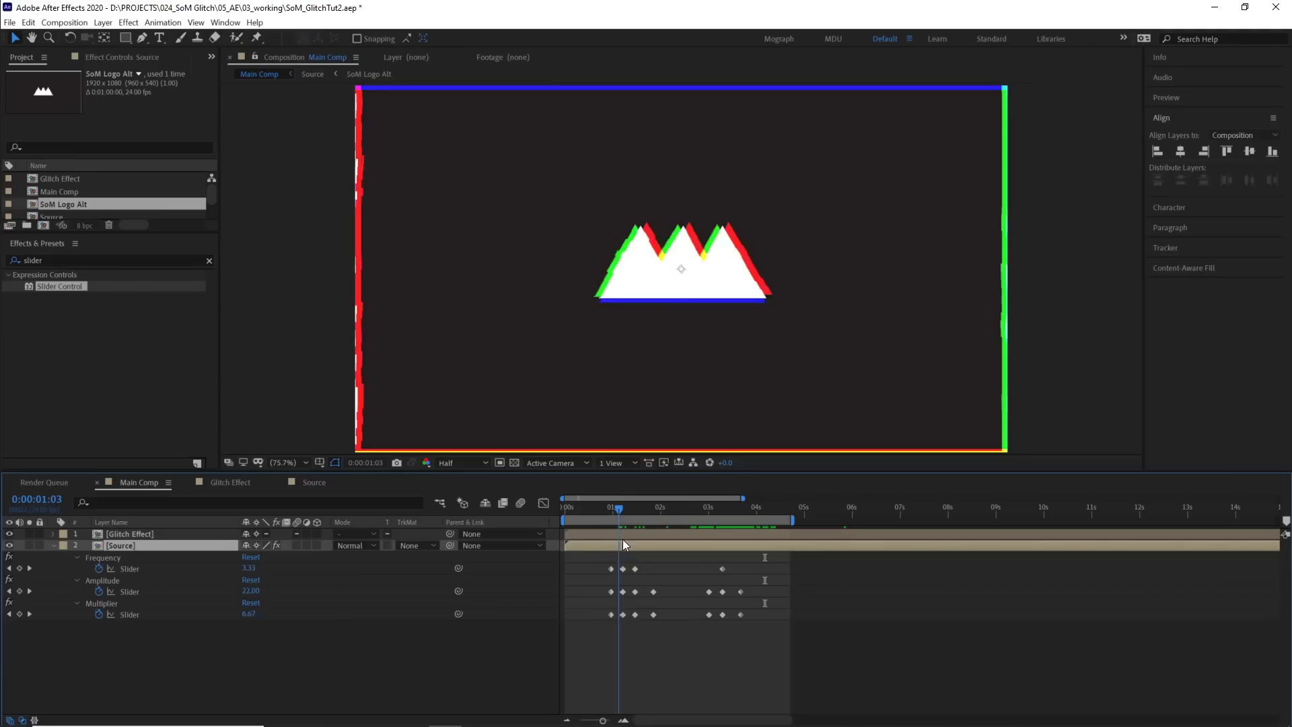
left_click_drag(624, 539, 672, 547)
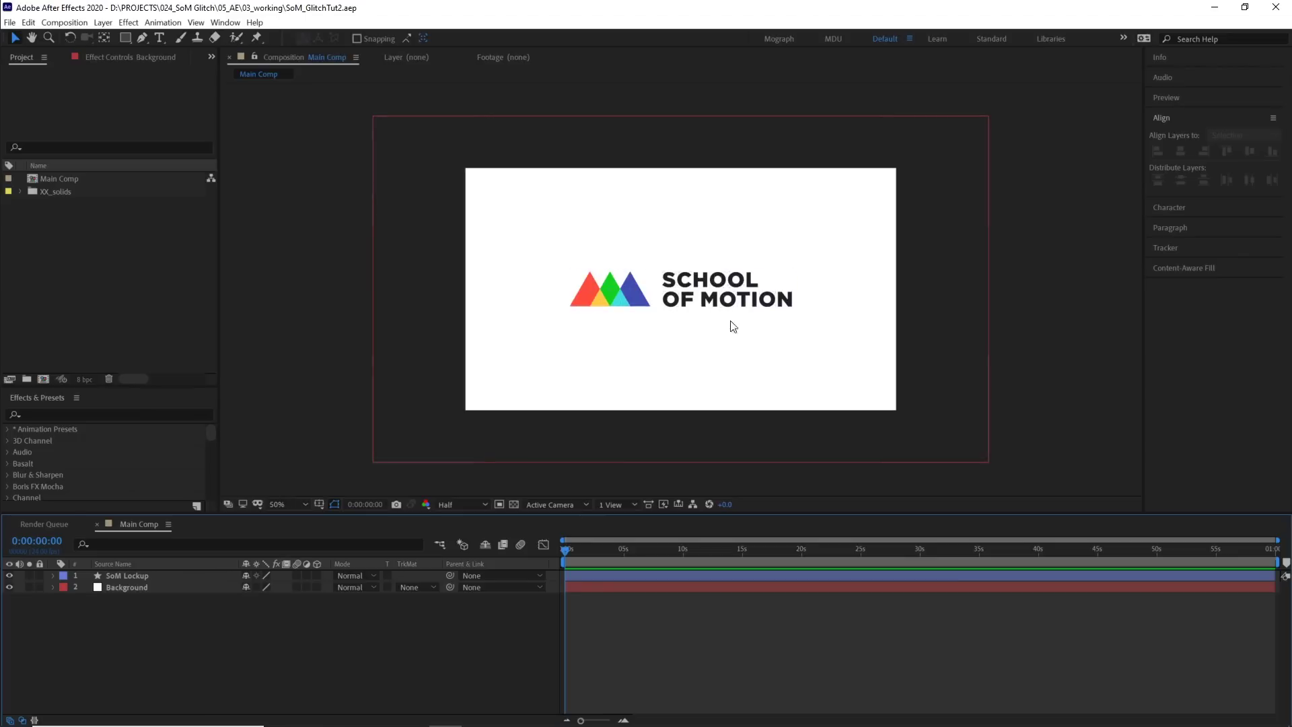
Step: Pre-compose the SoM Lockup and Background layers into a new composition named Source, moving all attributes into it
left_click(128, 575)
left_click(130, 586, "shift")
right_click(130, 583)
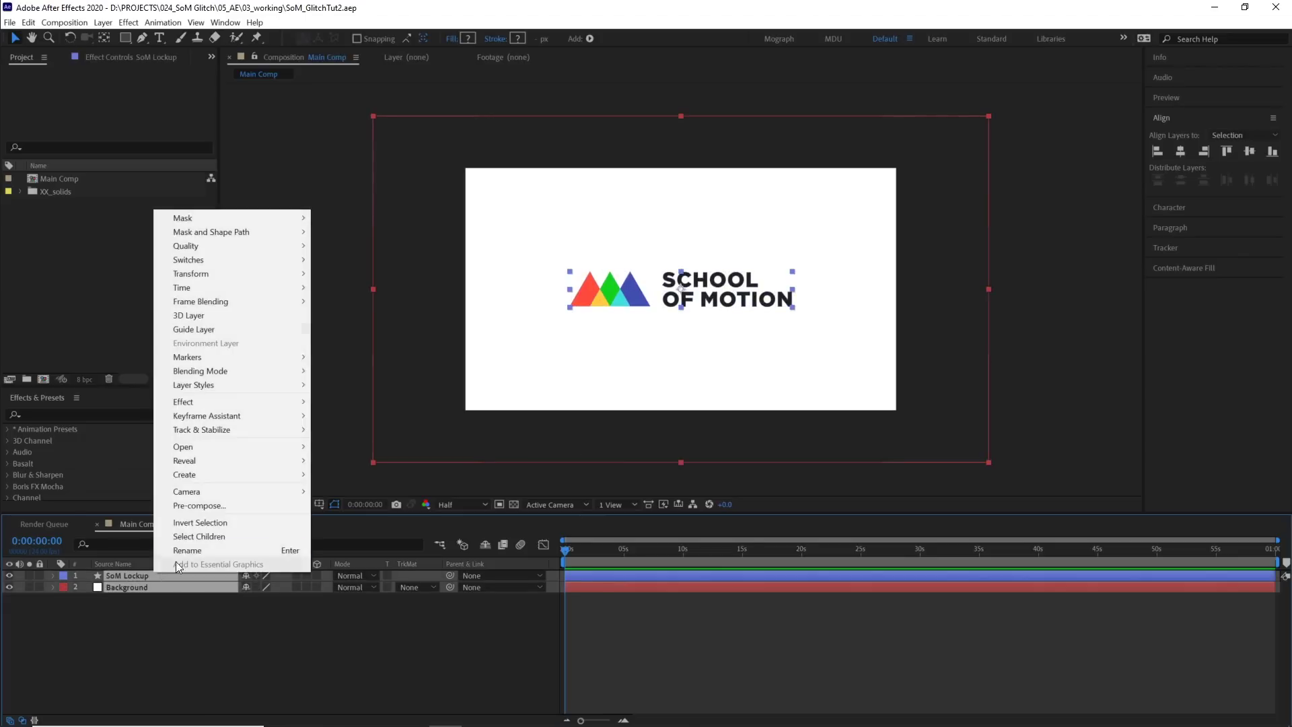
left_click(232, 504)
type("Sourc")
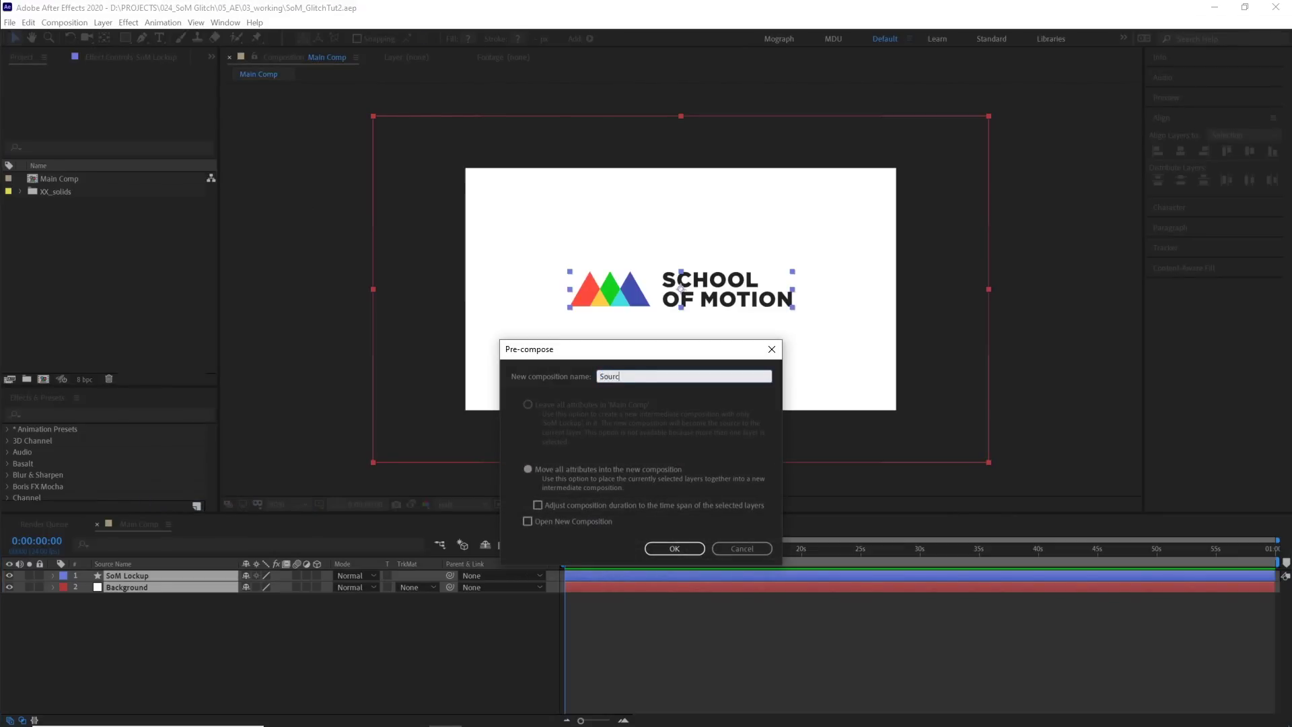
type("e")
key("Return")
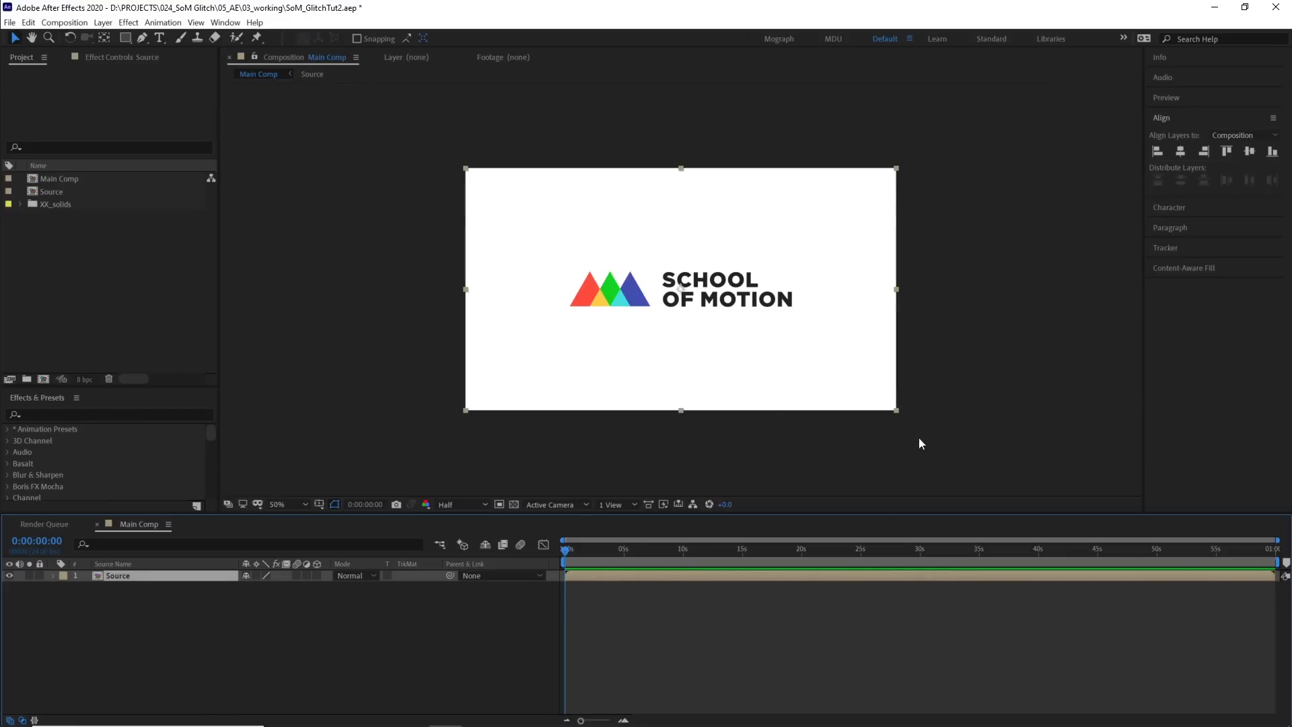
Step: Create a white 1920 x 1080 px solid layer named Noise above the Source layer
left_click(770, 614)
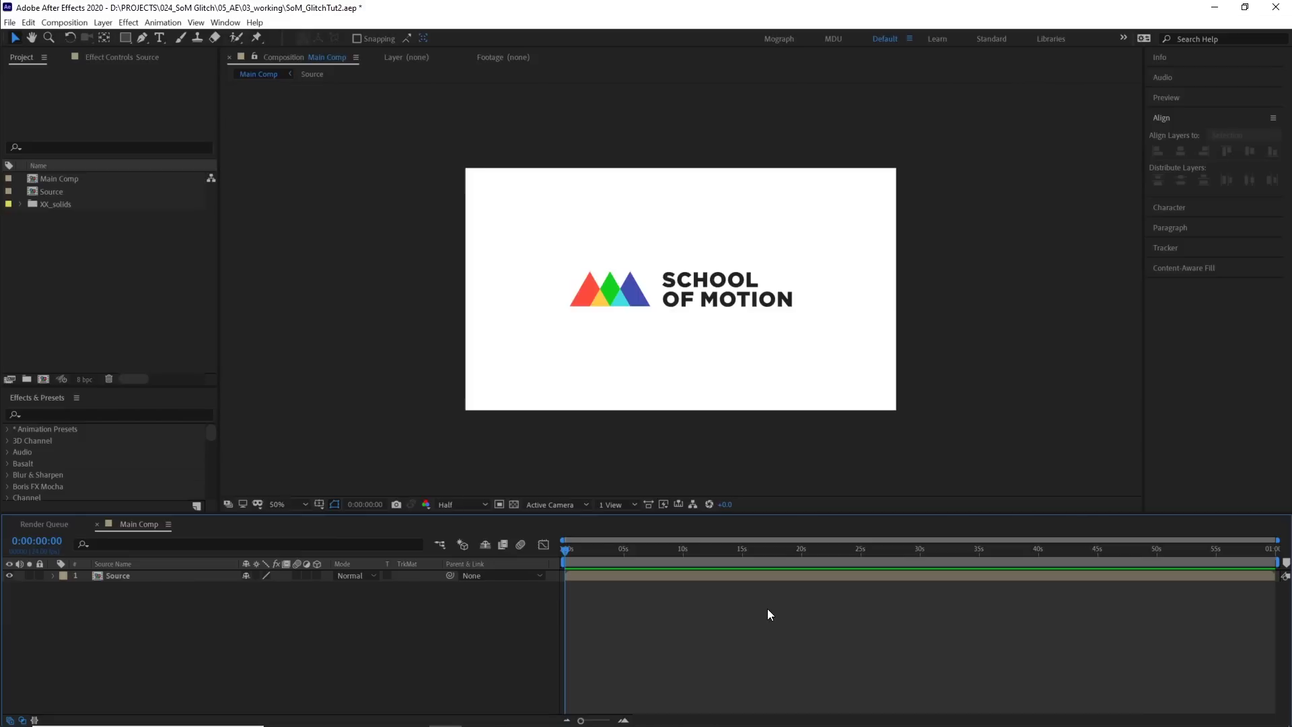
right_click(708, 612)
mouse_move(777, 482)
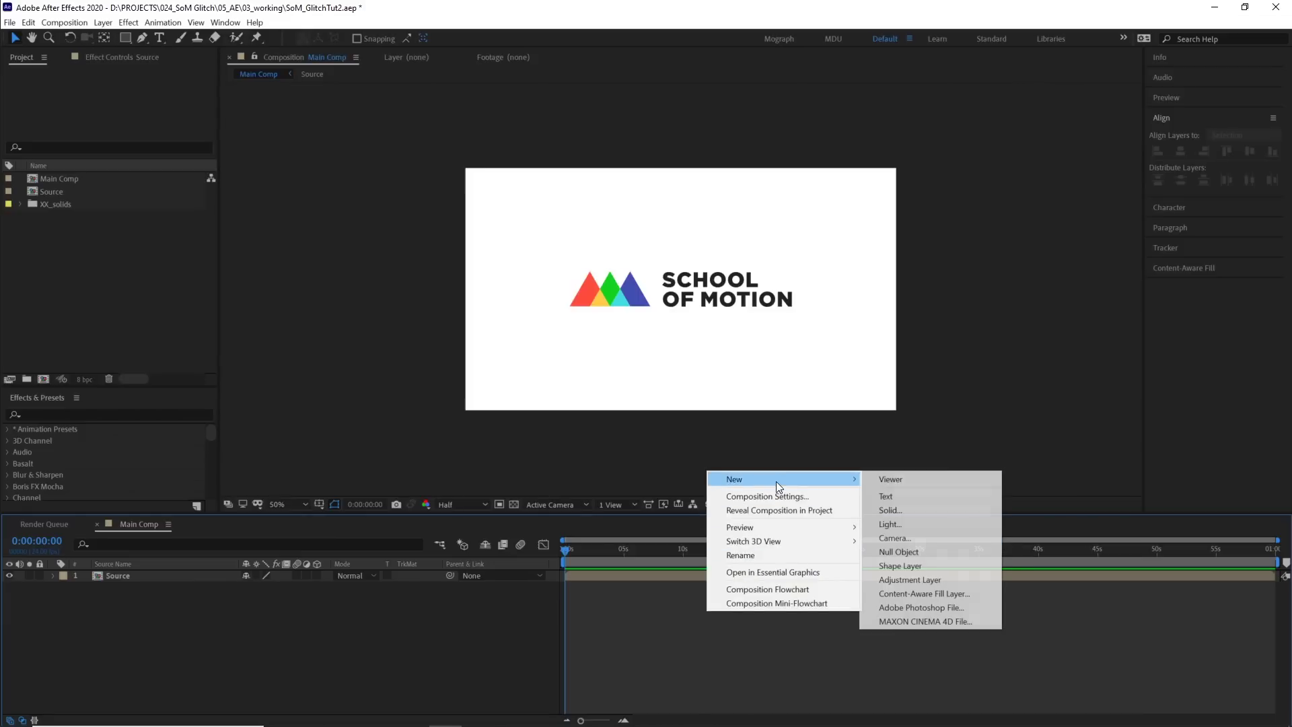
left_click(911, 509)
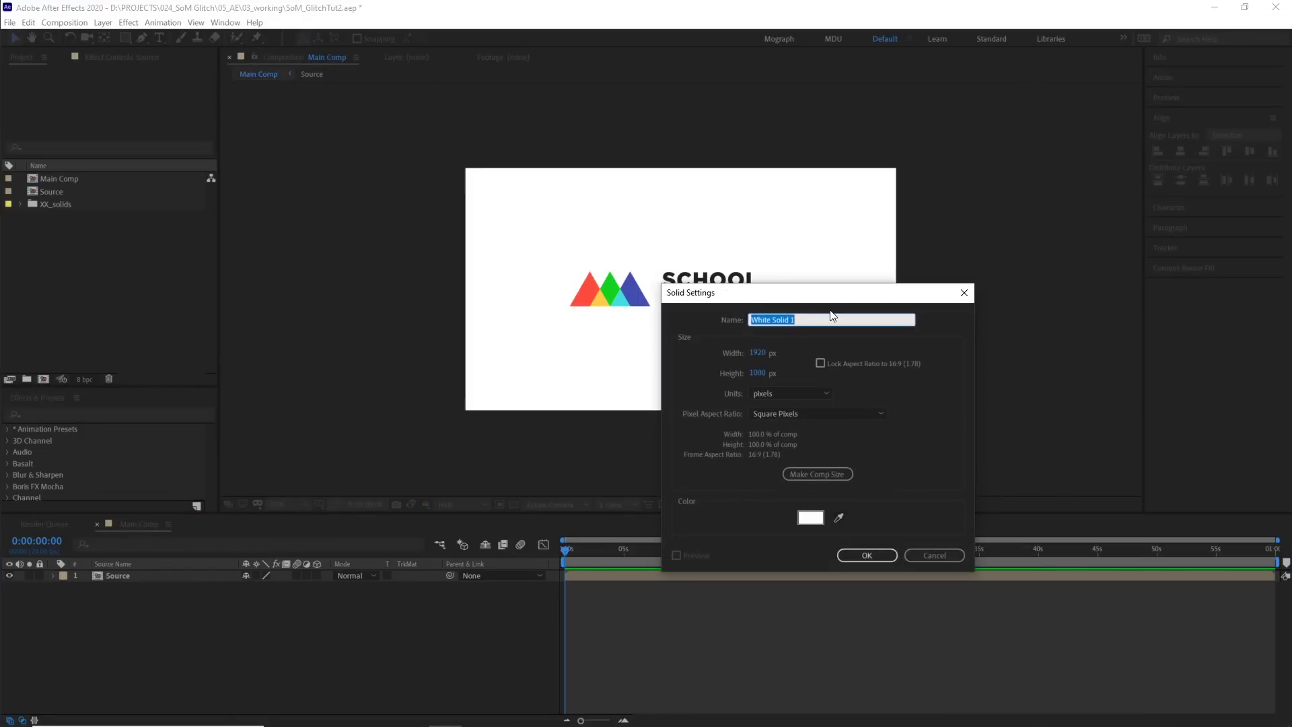
type("Noise")
left_click(868, 555)
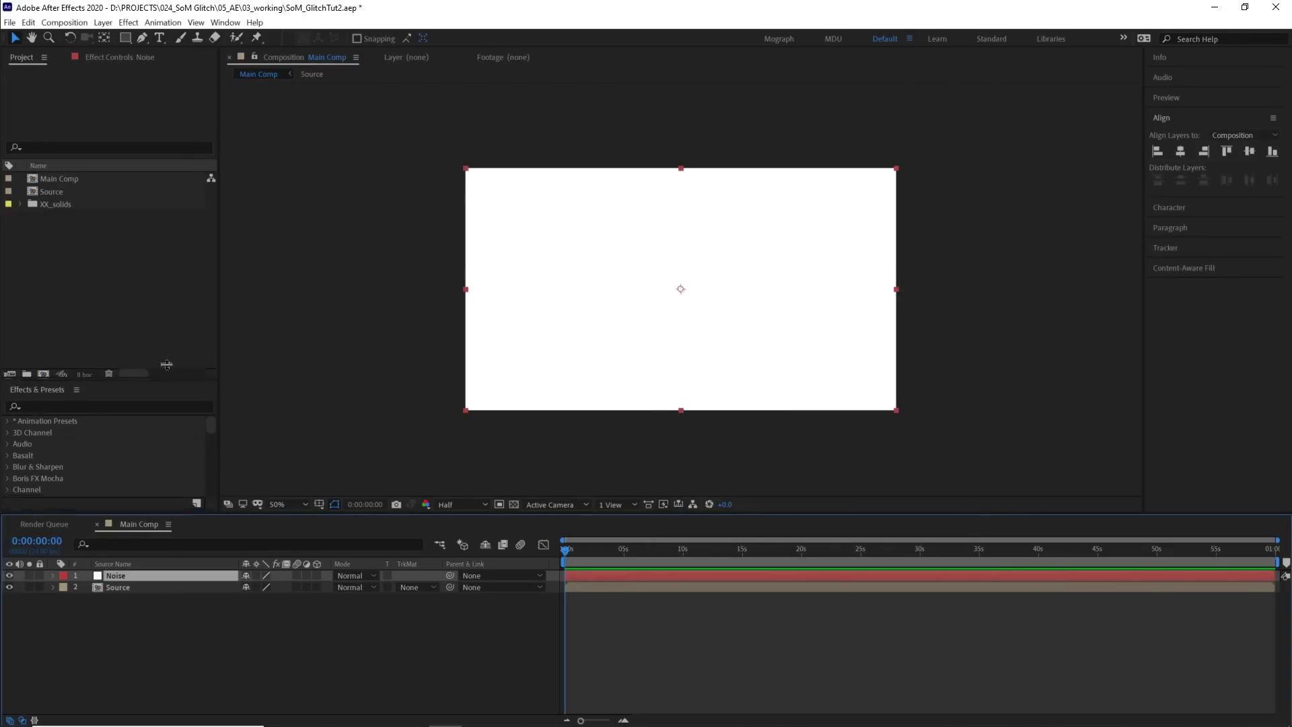
Step: Find the Fractal Noise effect and apply it to the Noise solid
left_click_drag(164, 388, 124, 264)
left_click(122, 287)
type("fracta")
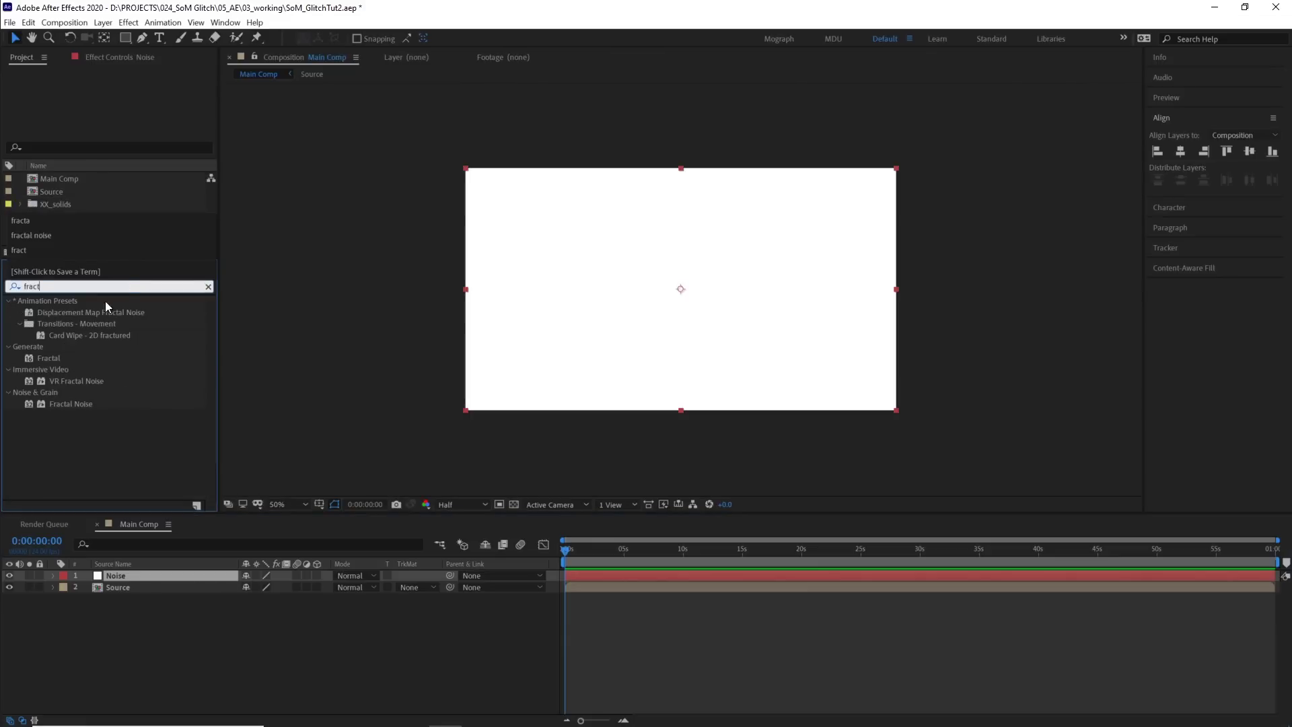
double_click(90, 378)
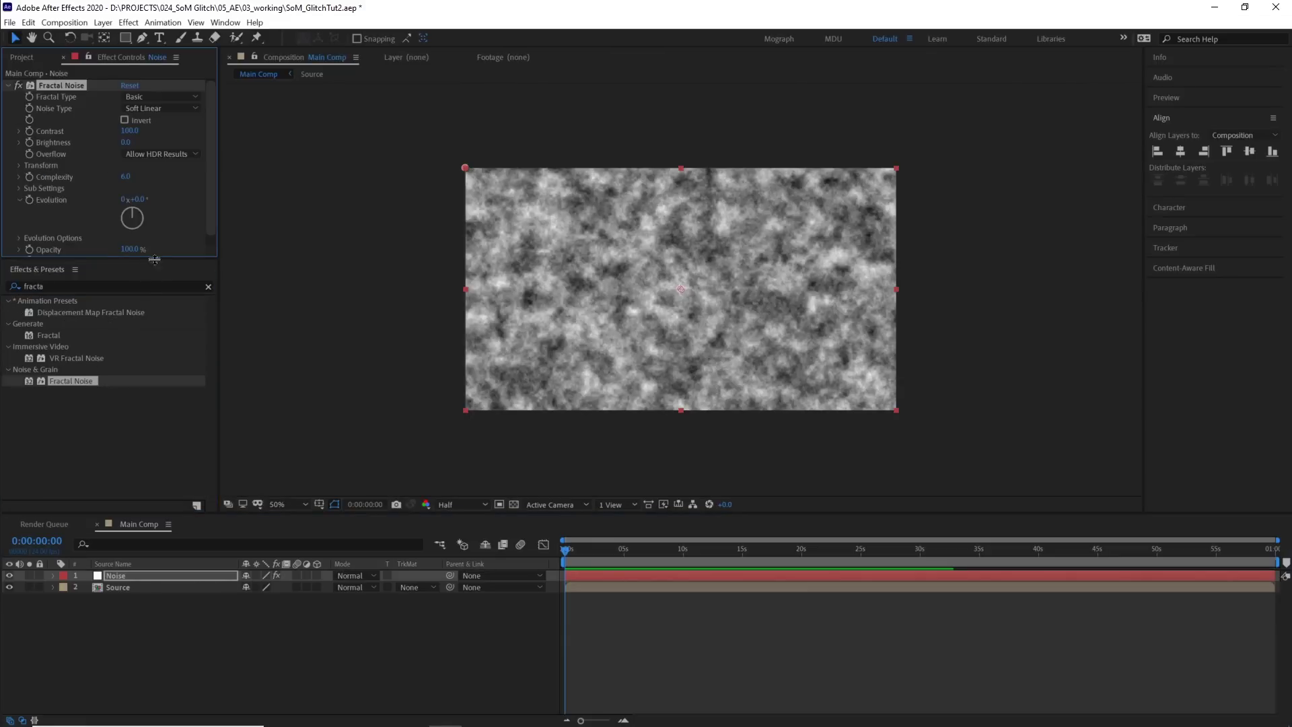
Step: Set the Fractal Noise's Noise Type to Block and its Contrast to 168
left_click_drag(179, 274, 180, 347)
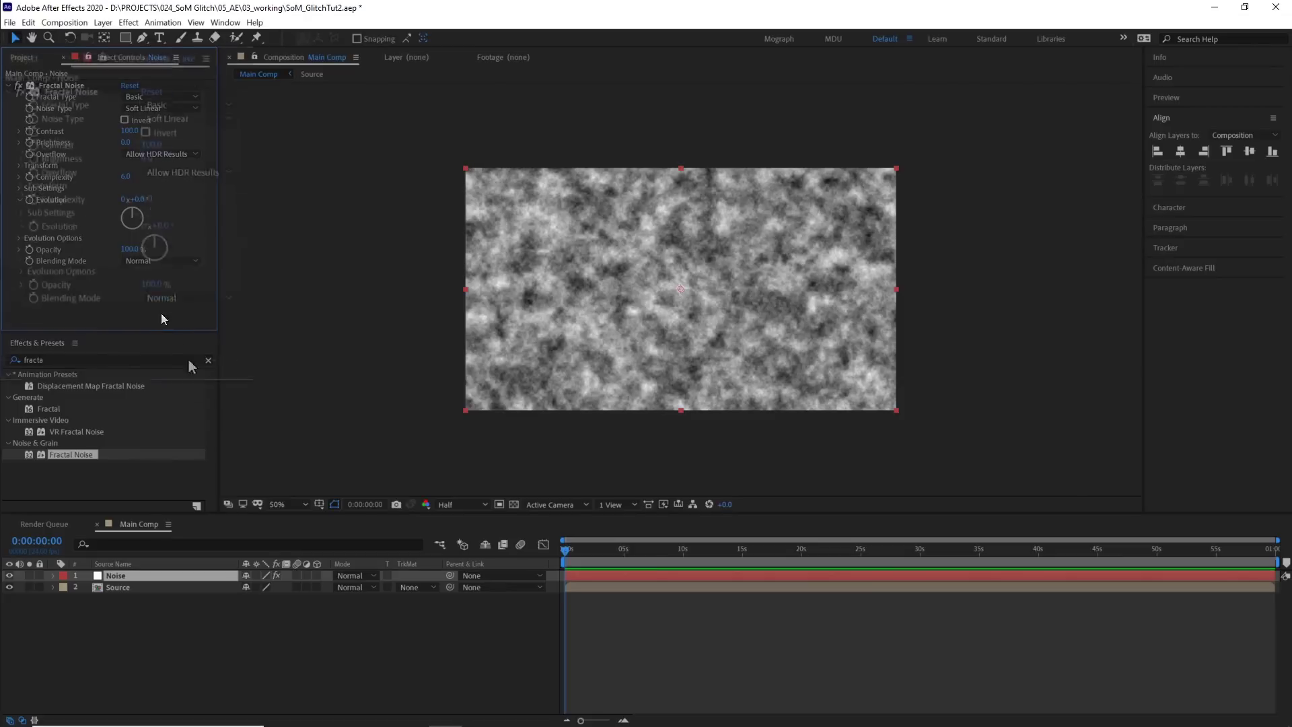
left_click(148, 108)
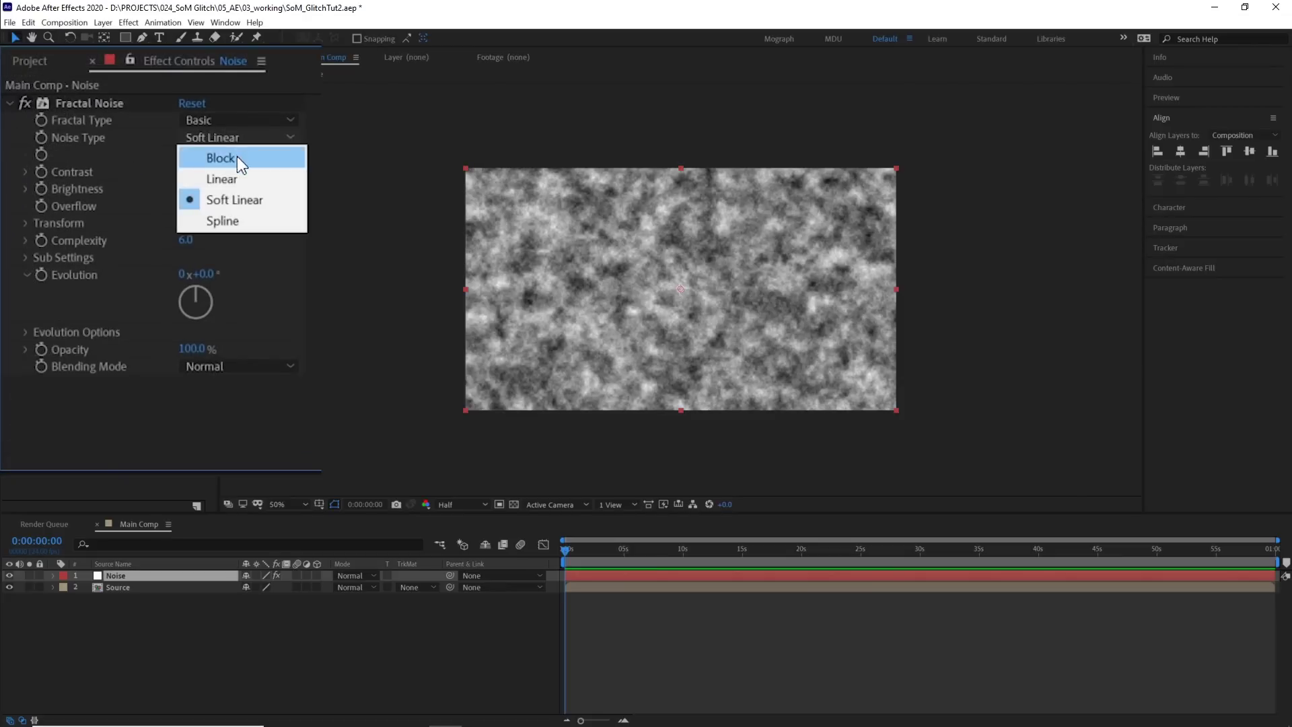
left_click(237, 156)
left_click_drag(194, 172, 261, 171)
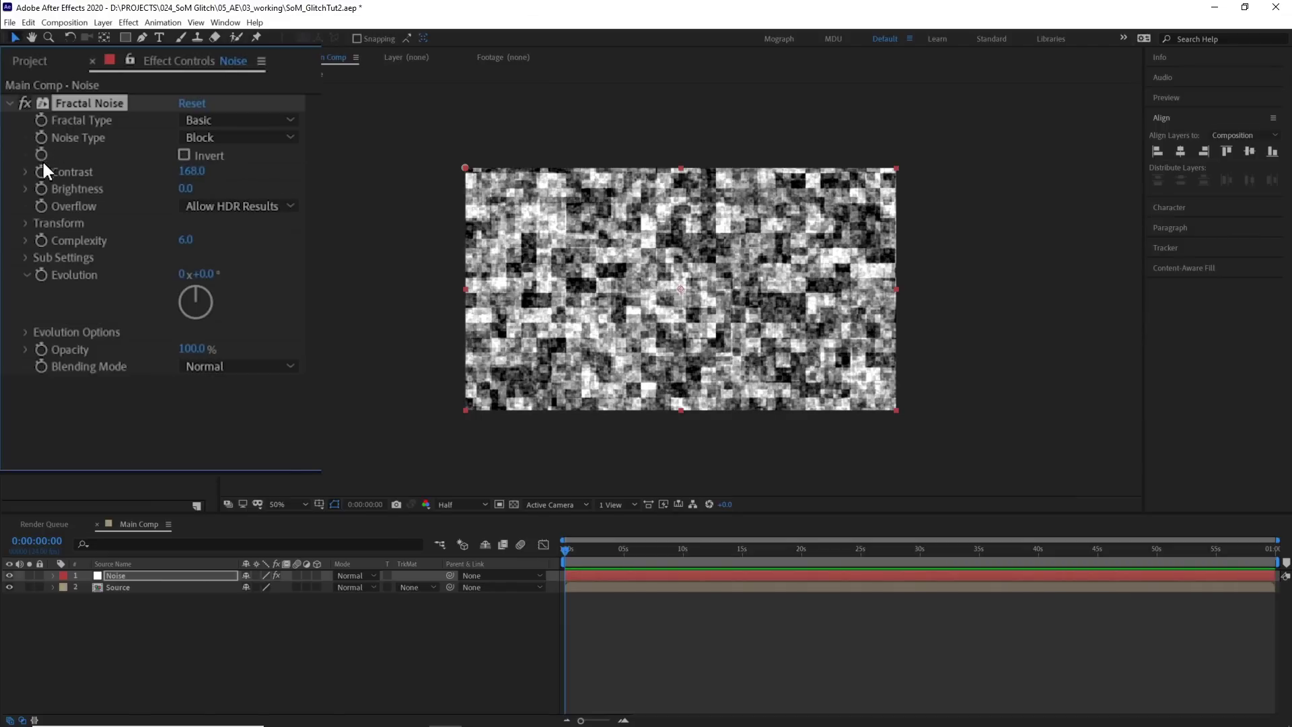
Step: Turn off Uniform Scaling in the Fractal Noise transform and set Scale Width to about 391
left_click(27, 222)
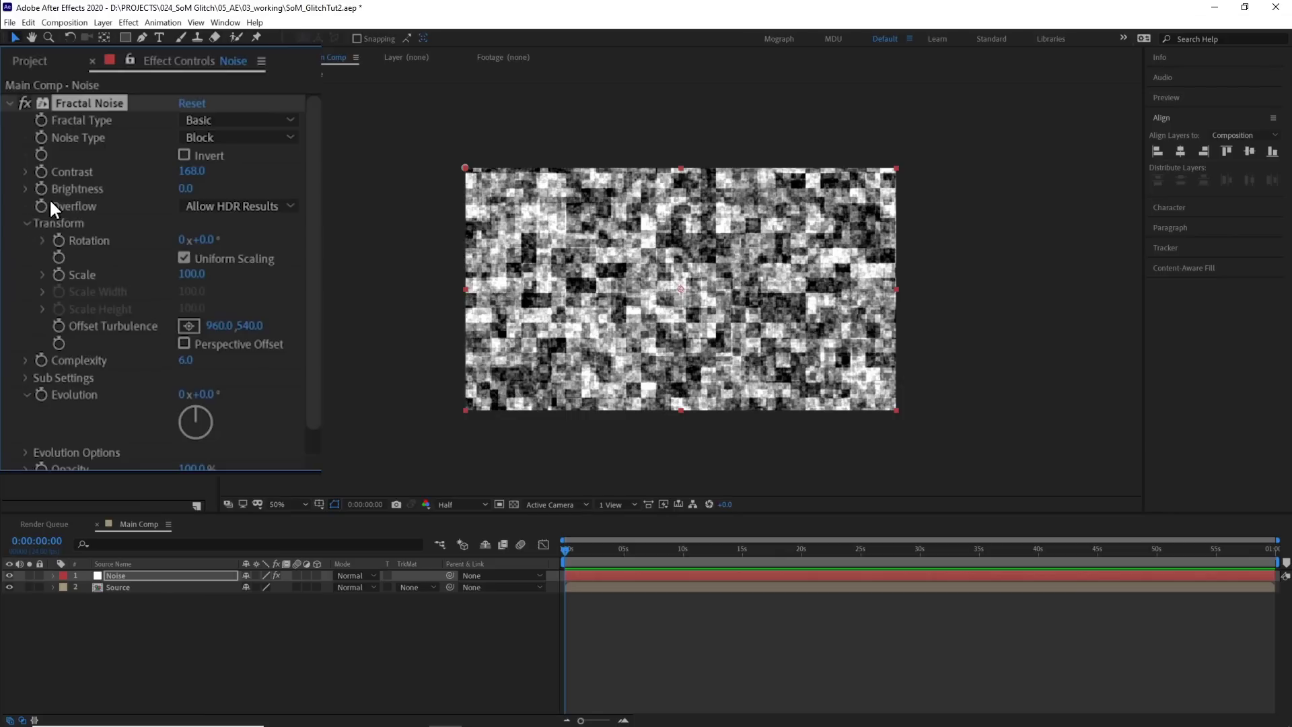
left_click(182, 258)
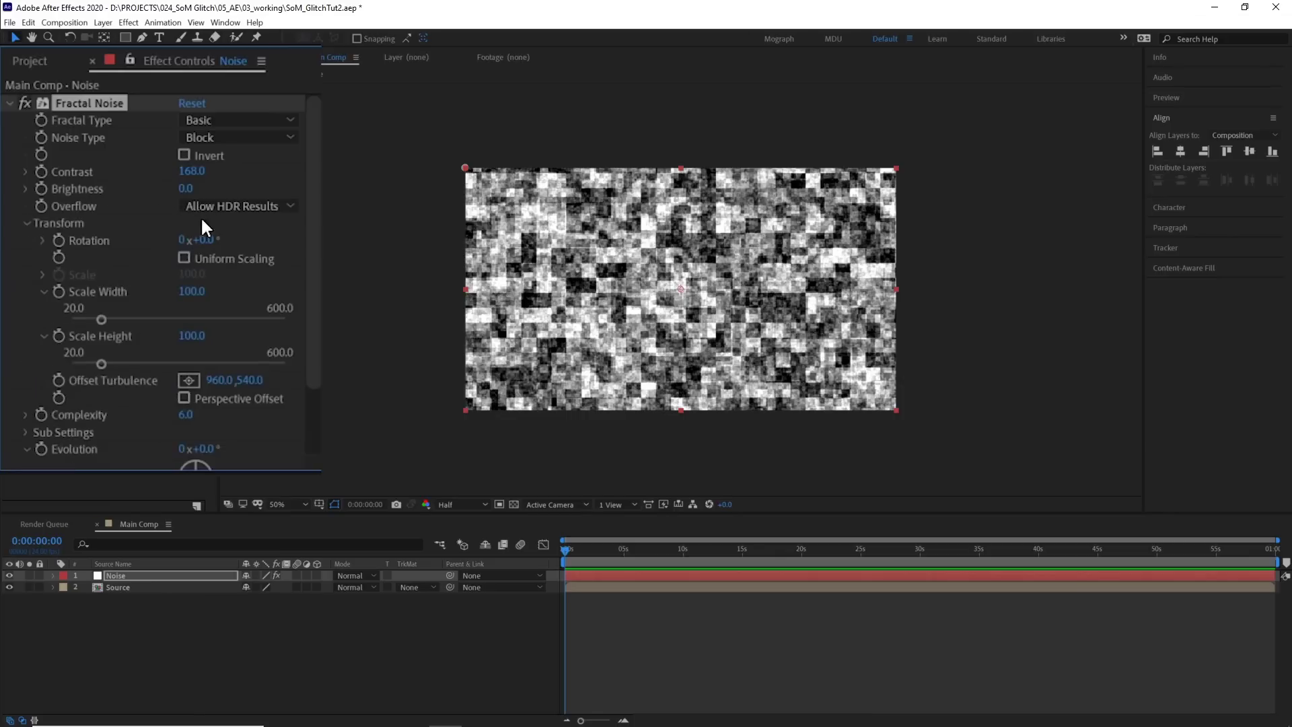
left_click_drag(104, 319, 207, 319)
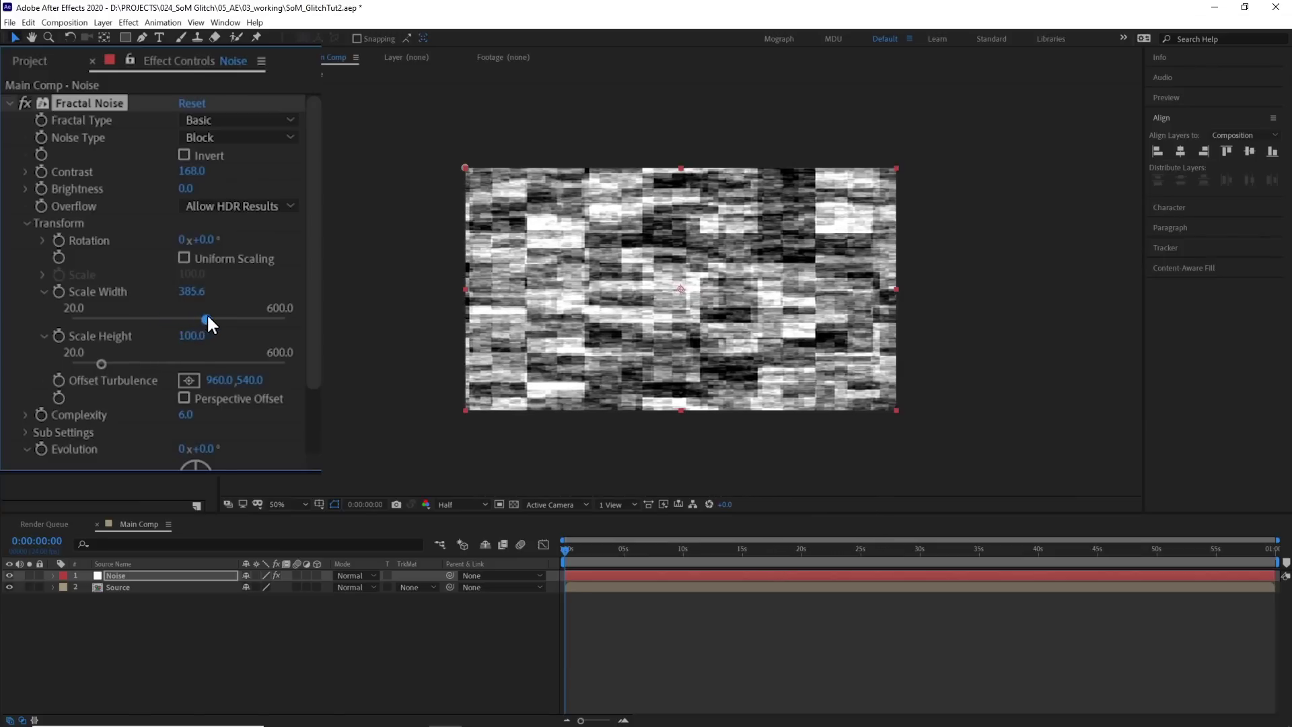
Step: Add the expression time*15 to the Fractal Noise's Random Seed and preview the animated noise
scroll(91, 228, "down", 3)
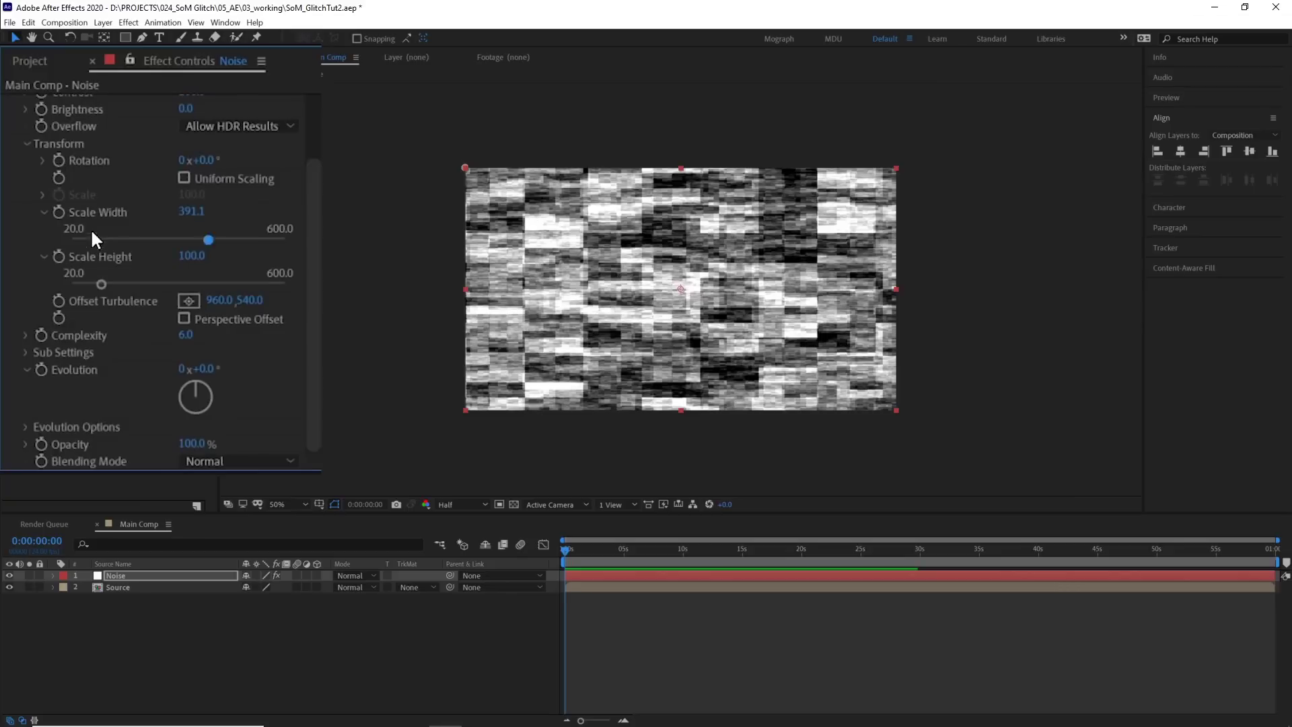
left_click(23, 422)
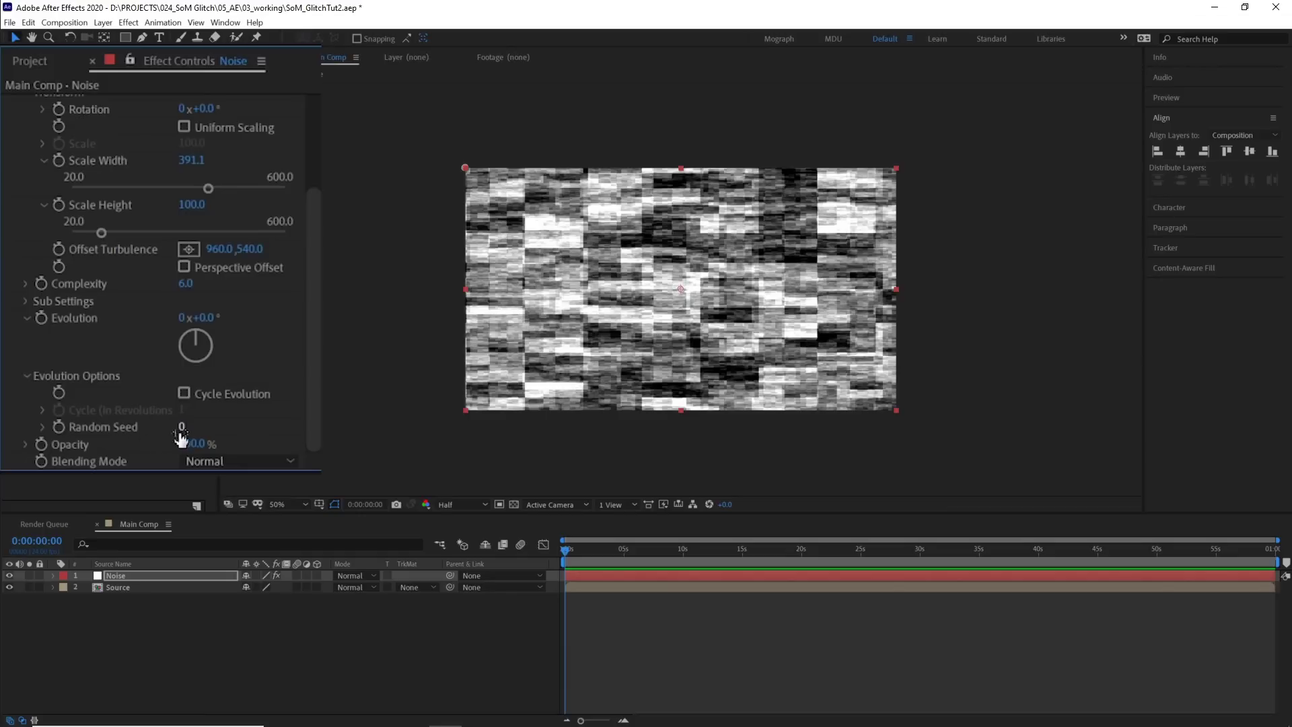
left_click_drag(183, 430, 91, 424)
scroll(86, 412, "down", 1)
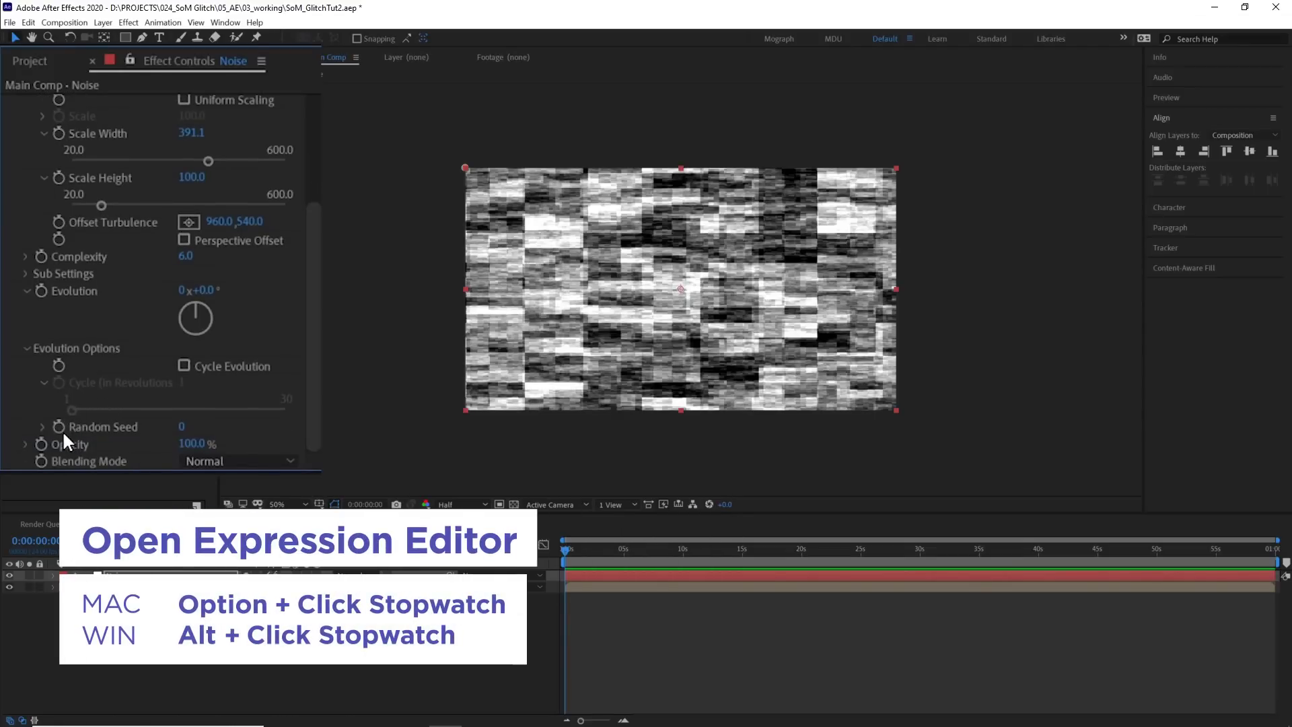
left_click(60, 427, "alt")
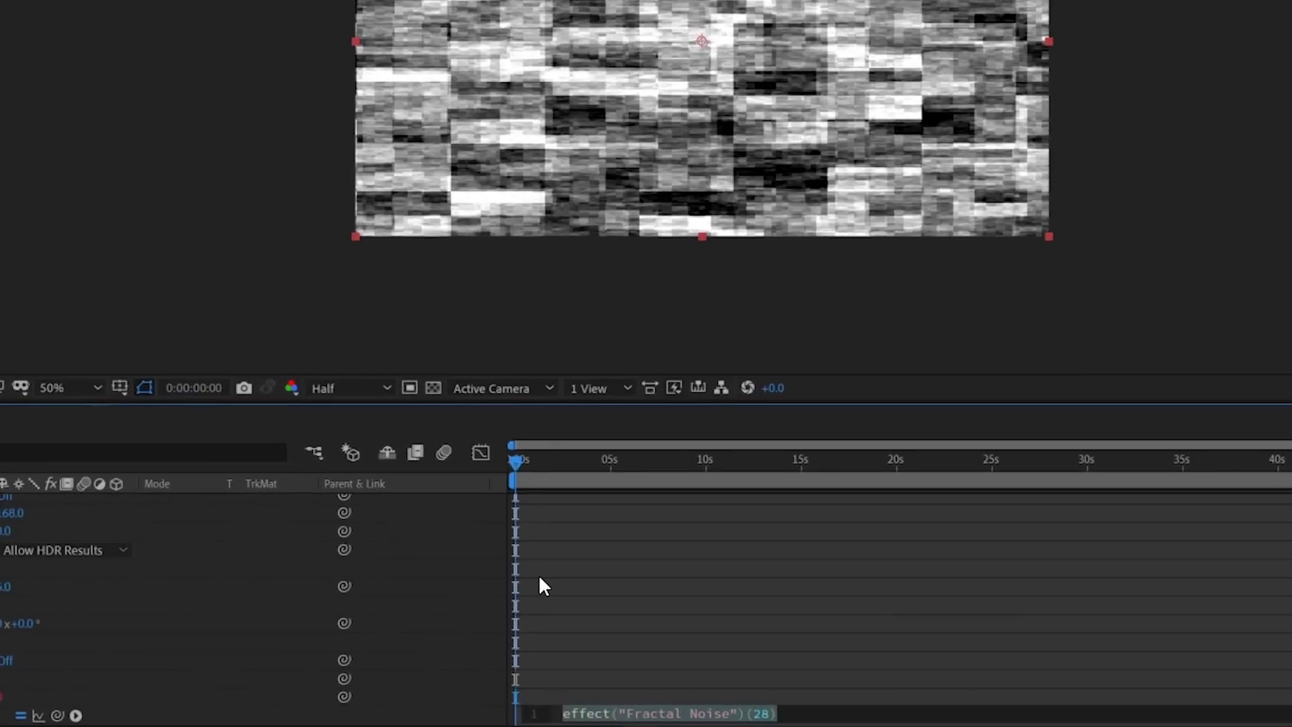
type("time*")
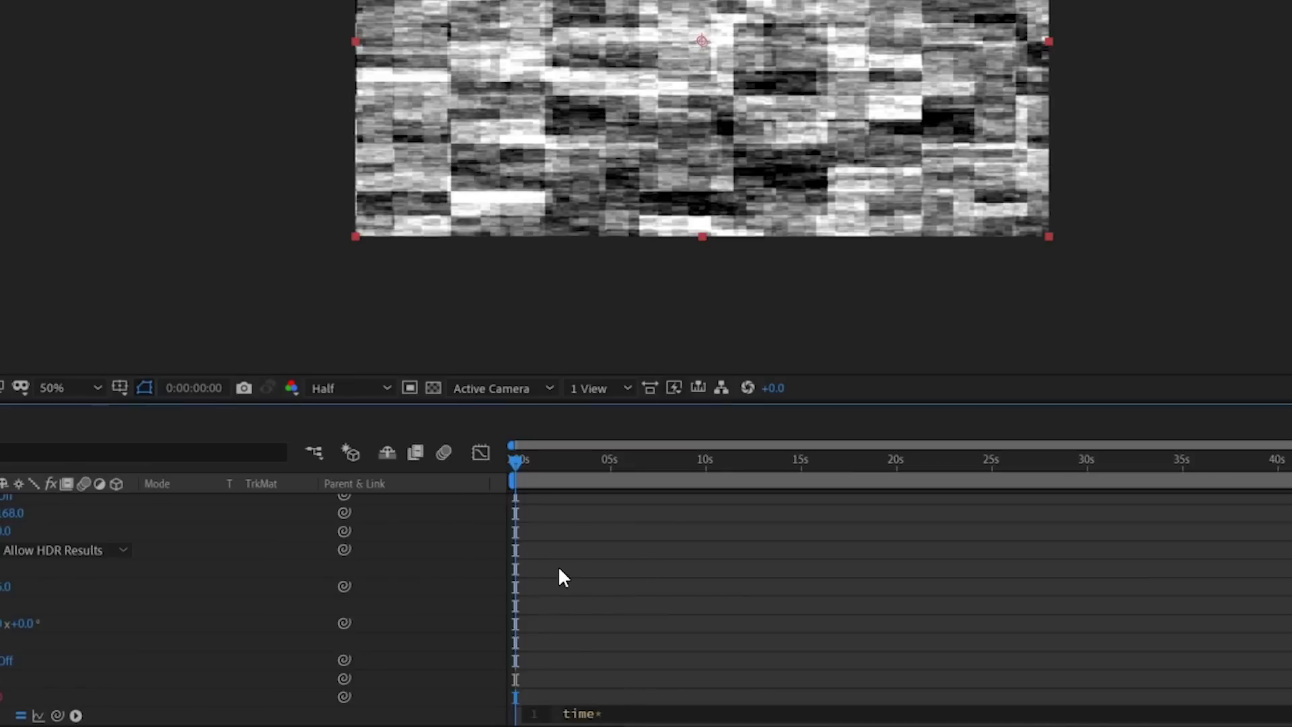
type("15")
left_click(580, 546)
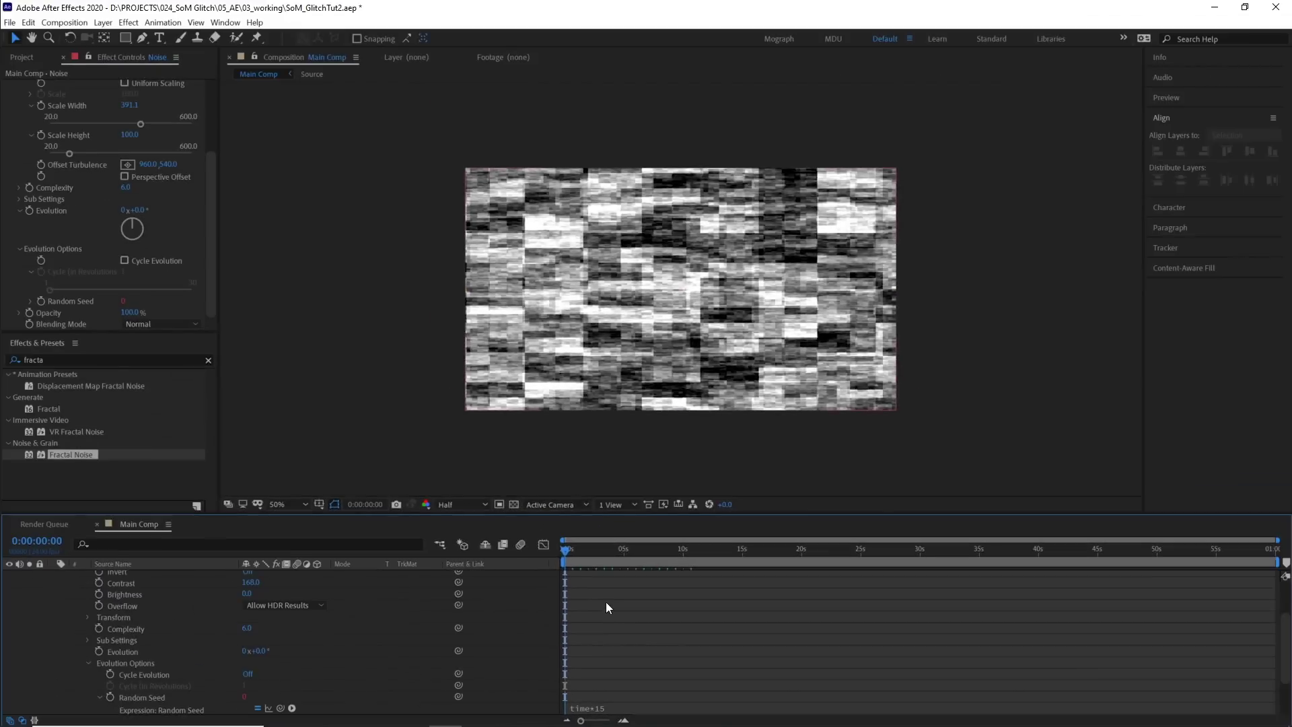
key("space")
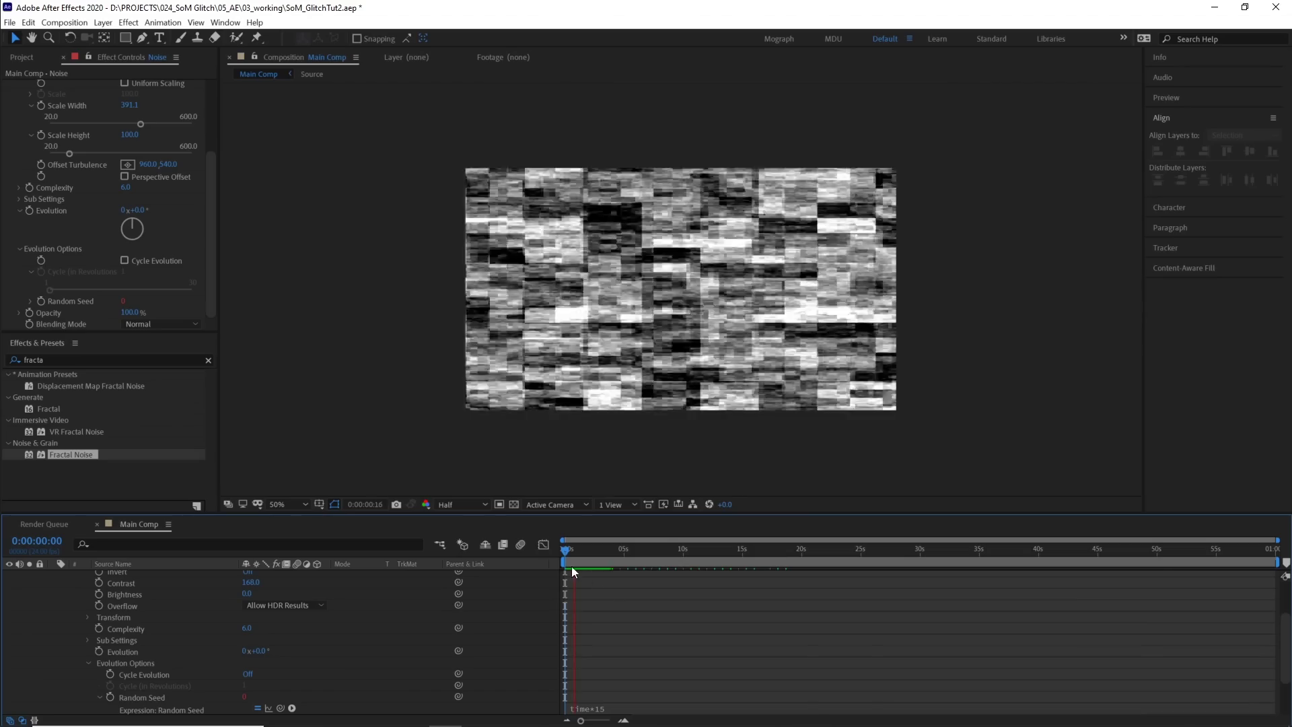
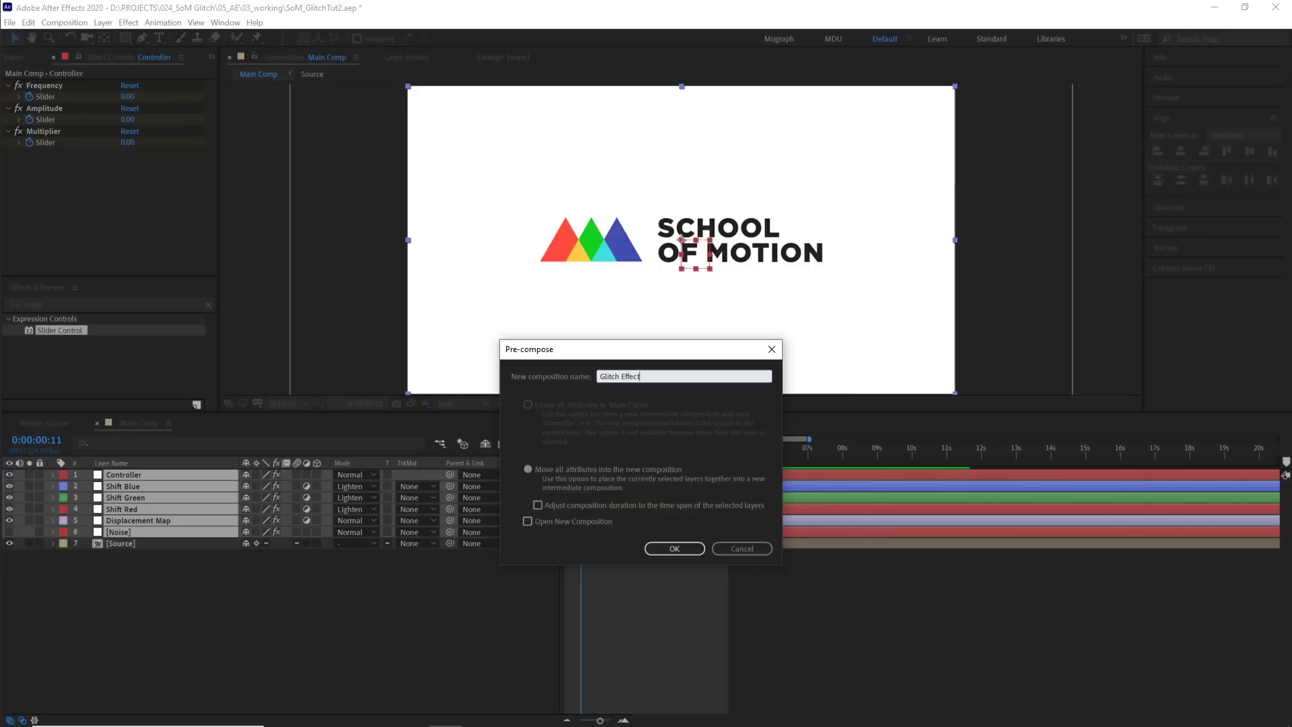
Step: Pre-compose the selected layers from Controller to Noise as Glitch Effect and enable Collapse Transformations on that layer
key("Return")
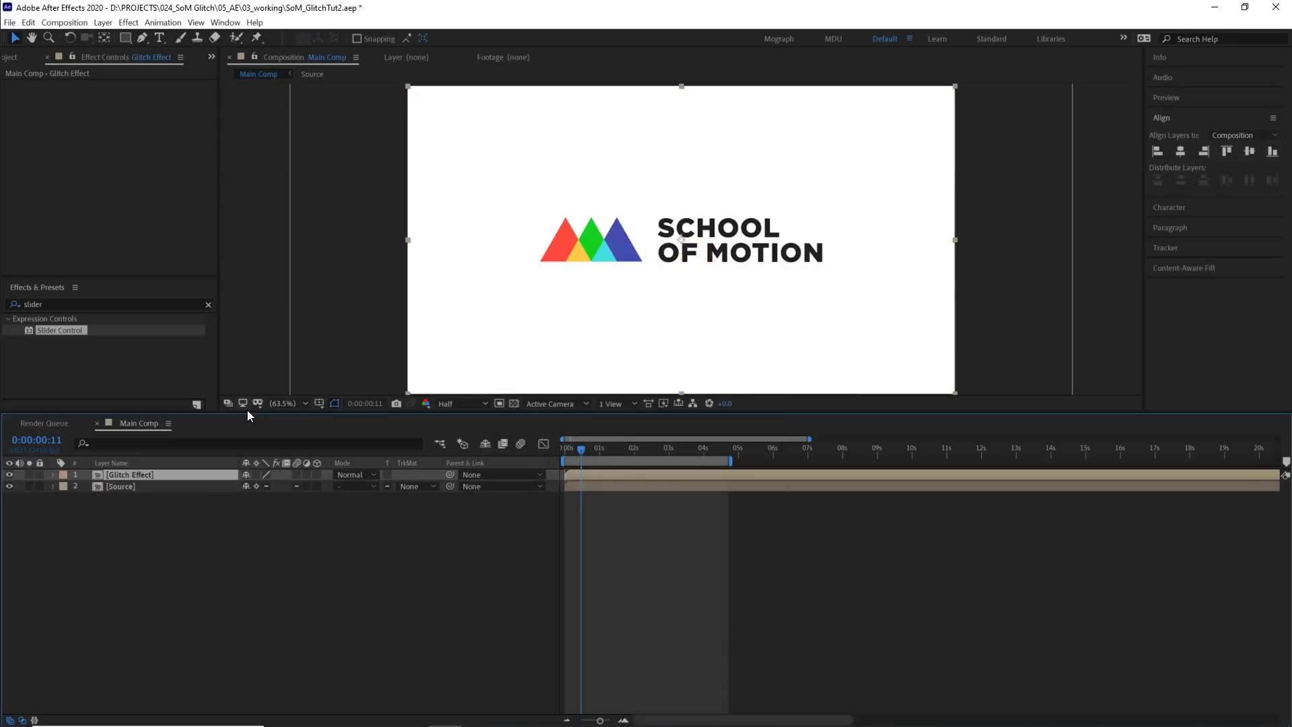
key("space")
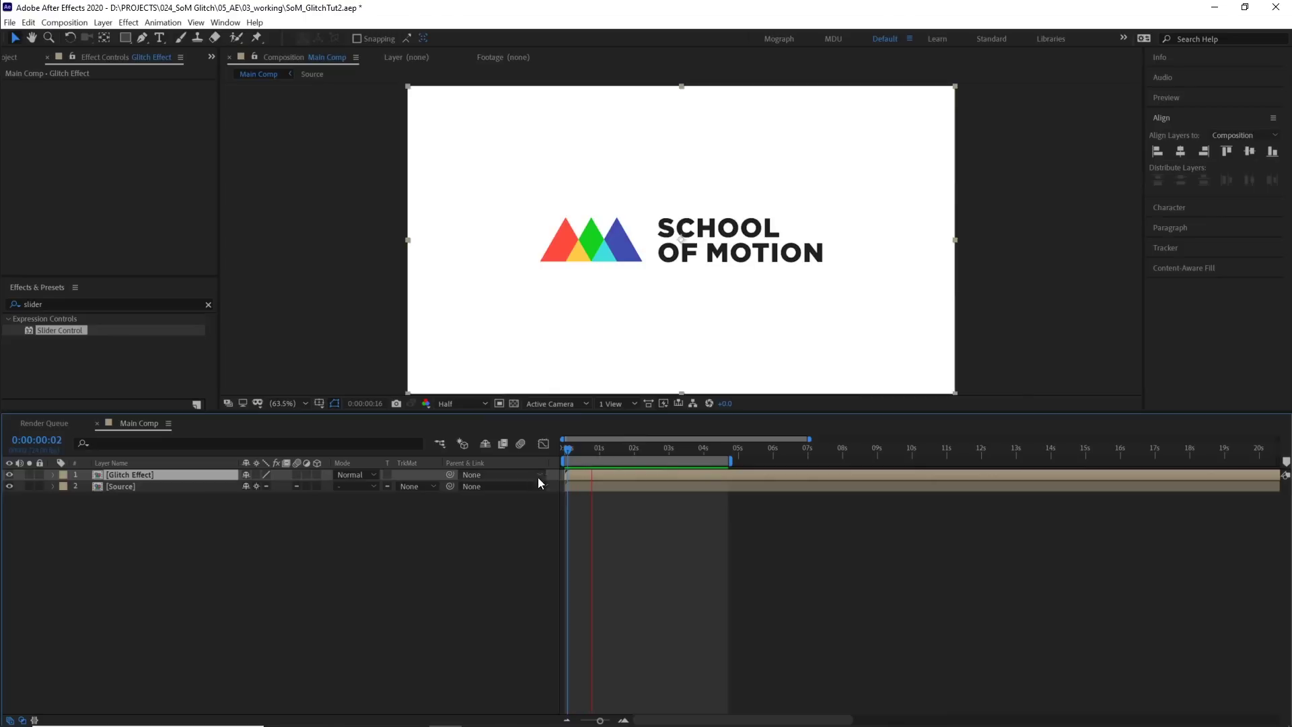
left_click(616, 449)
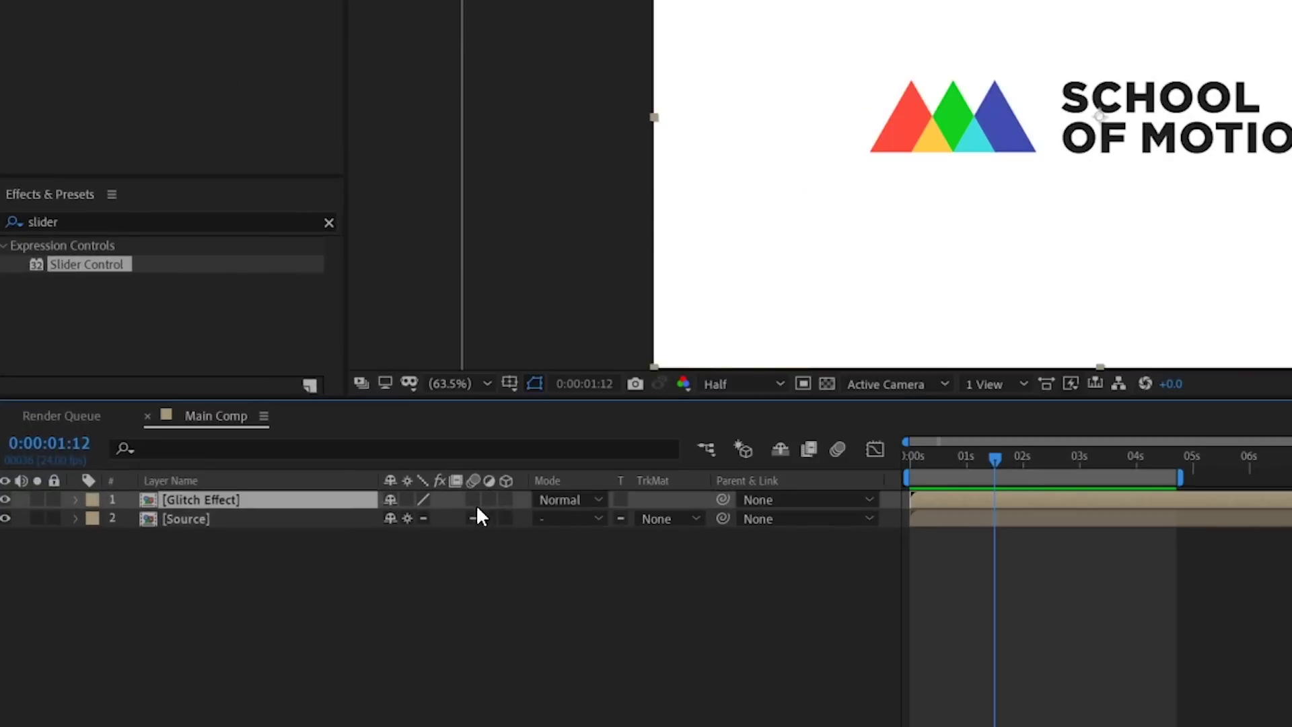
left_click(409, 498)
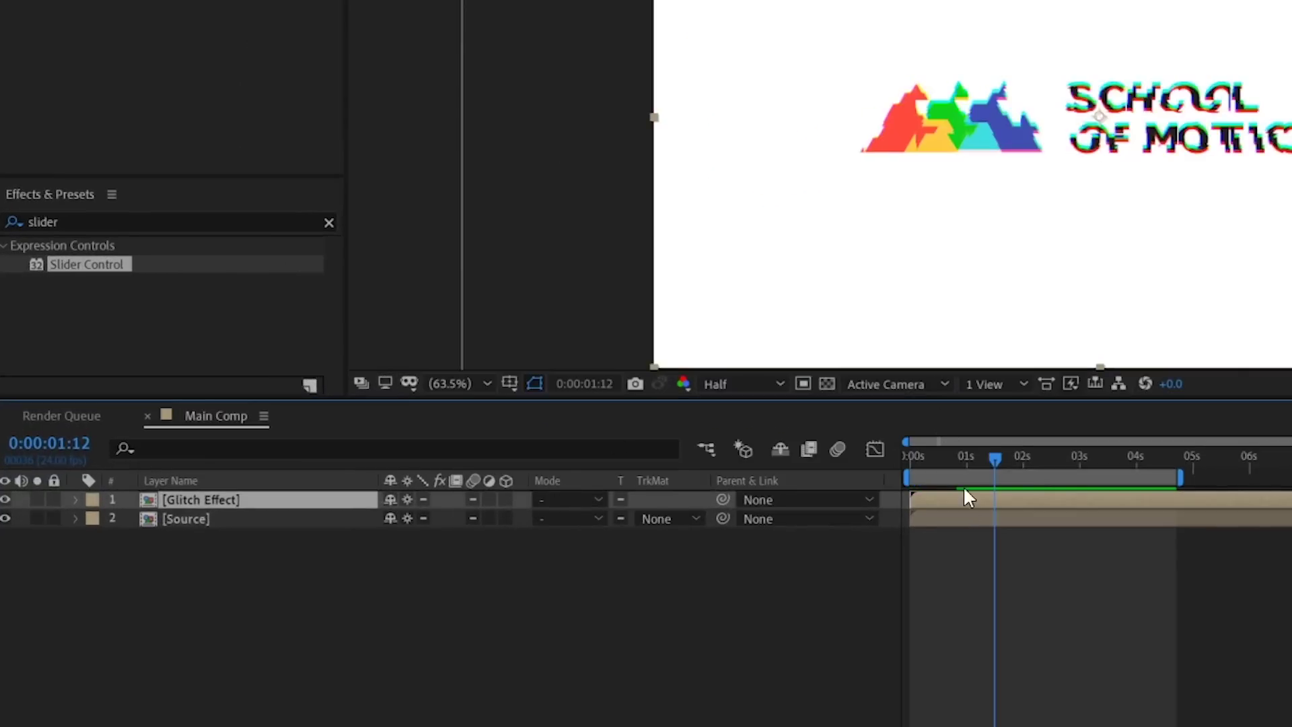
Step: Play back and scrub through the first seconds of Main Comp to review the glitch on the logo
left_click(970, 455)
left_click_drag(597, 447, 582, 459)
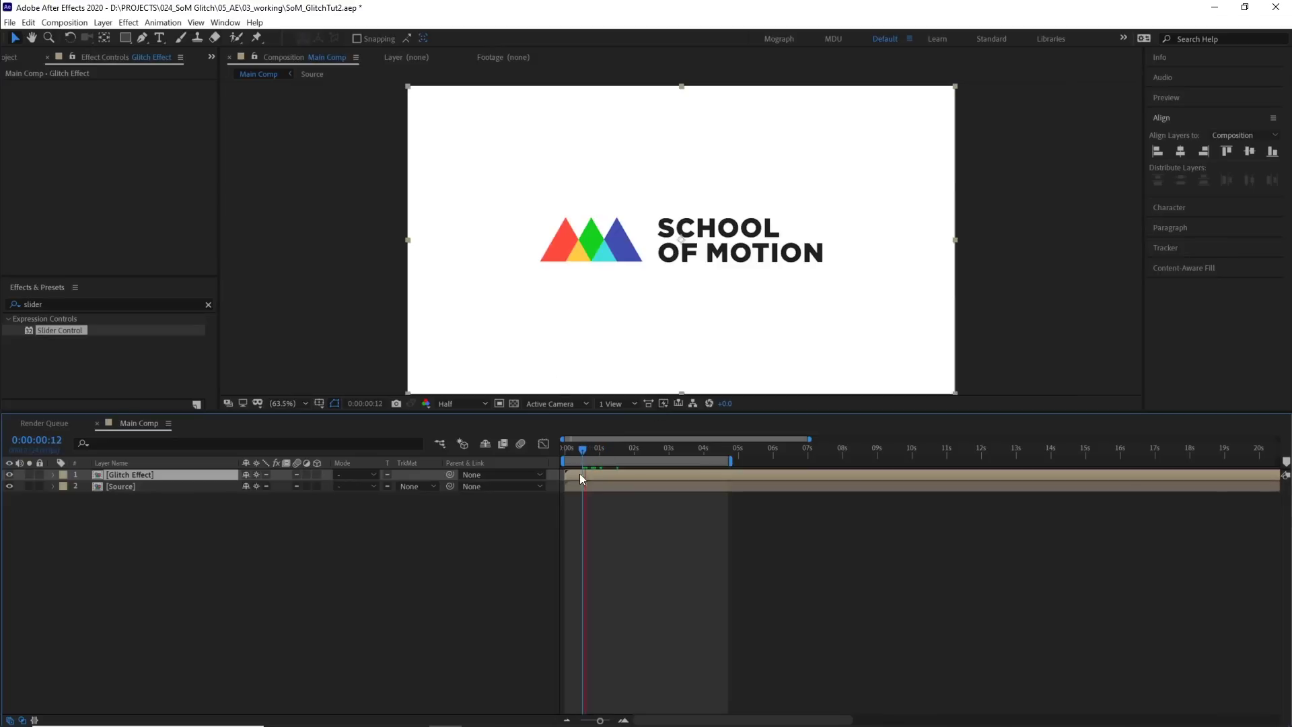
key("space")
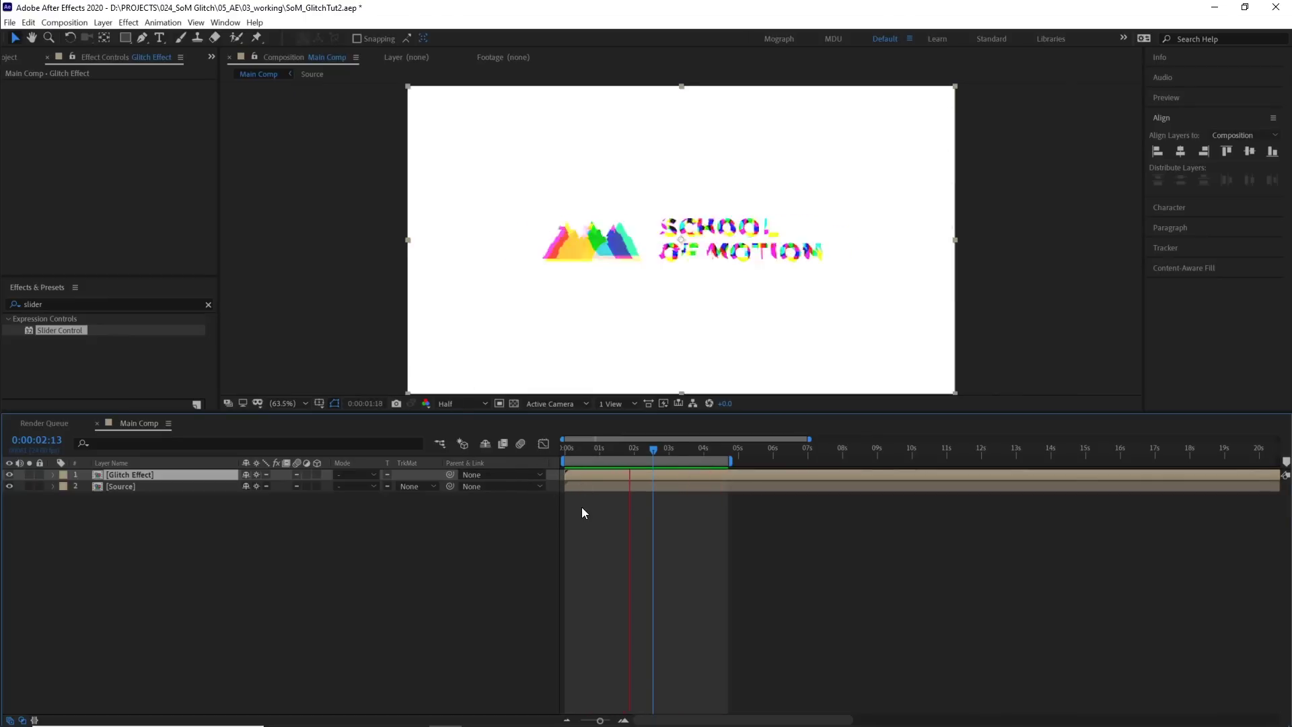
key("space")
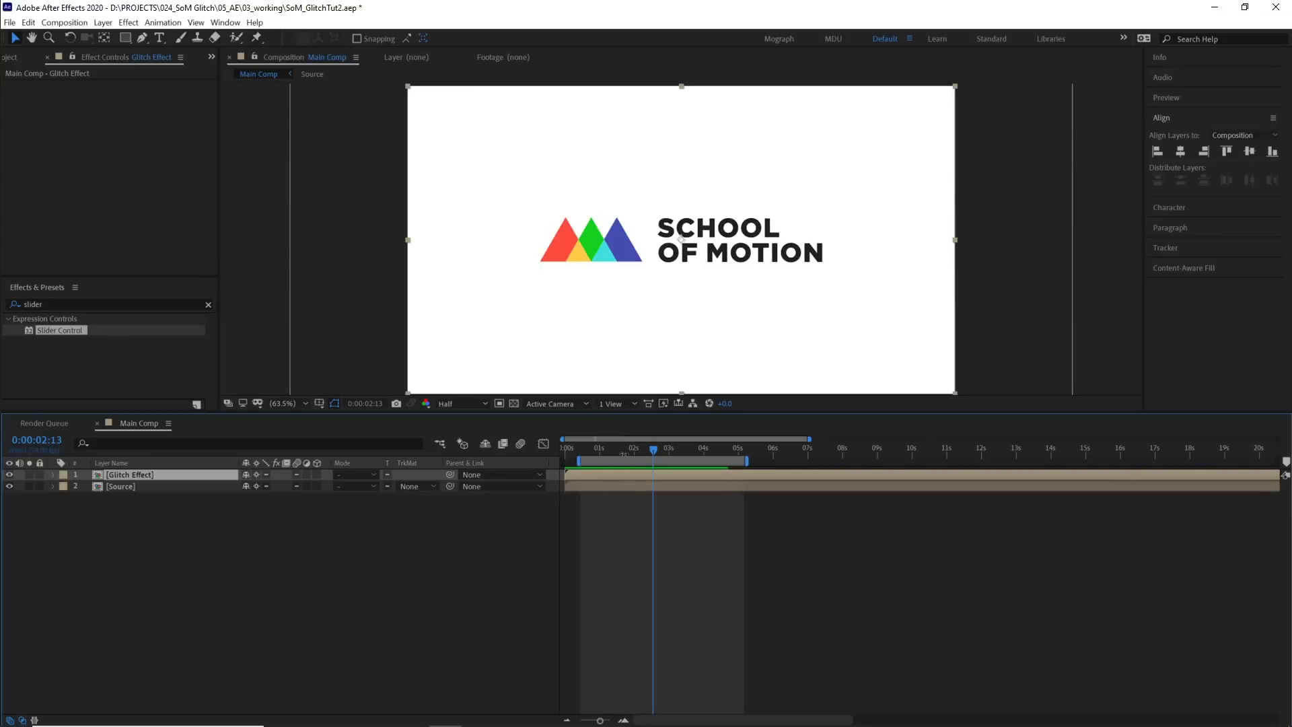
left_click_drag(611, 454, 633, 450)
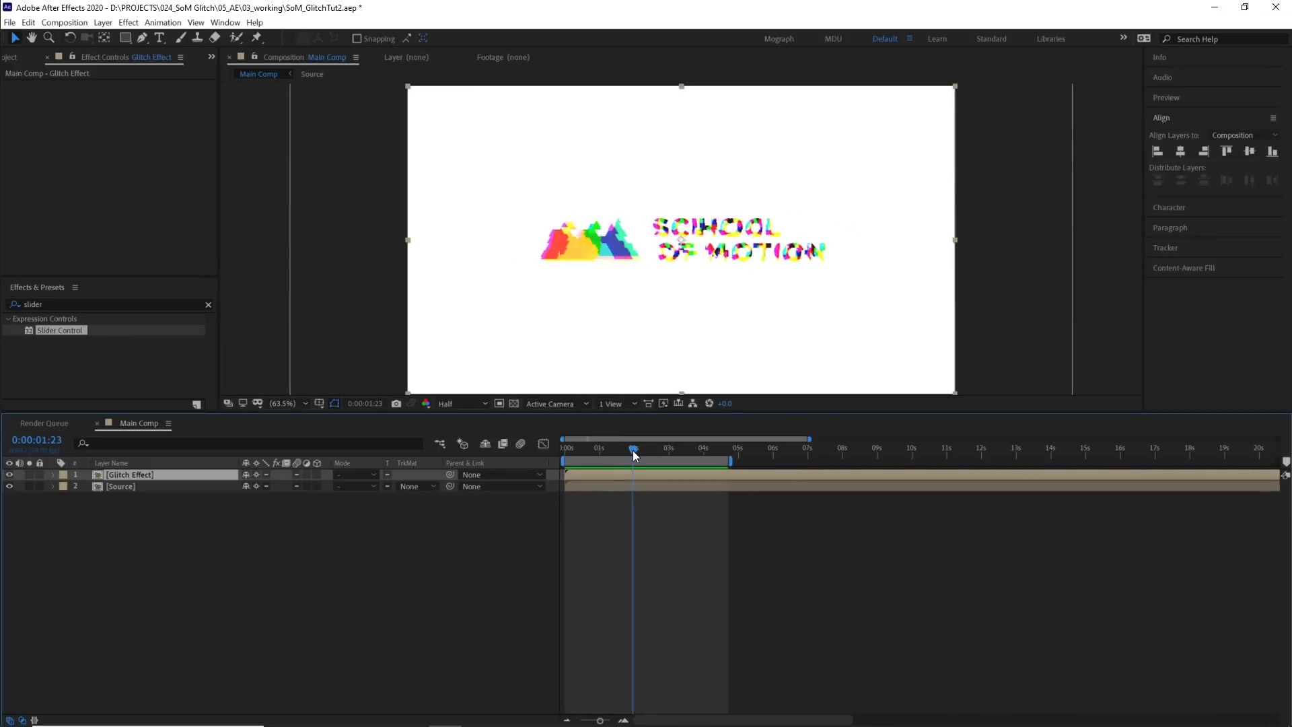
Step: Open the Glitch Effect composition and reveal the keyframed sliders of its Controller layer
double_click(176, 477)
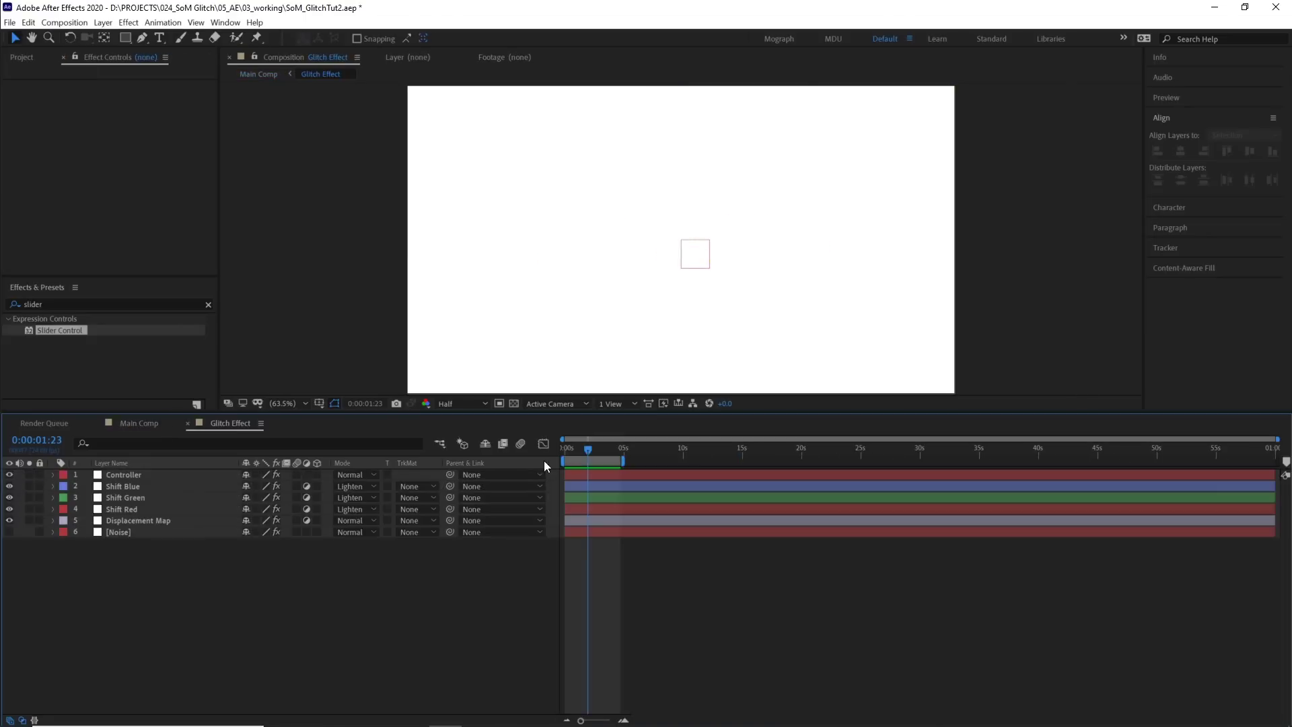
left_click(579, 471)
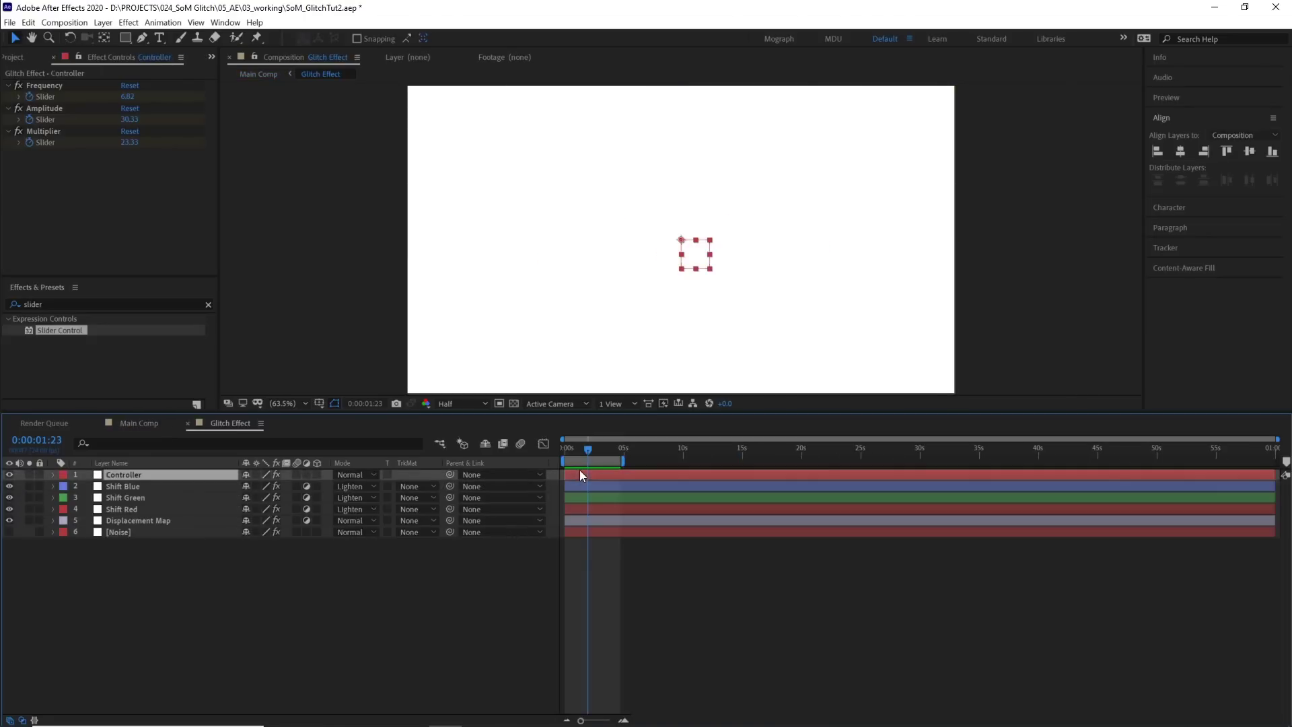
key("u")
scroll(565, 496, "up", 2)
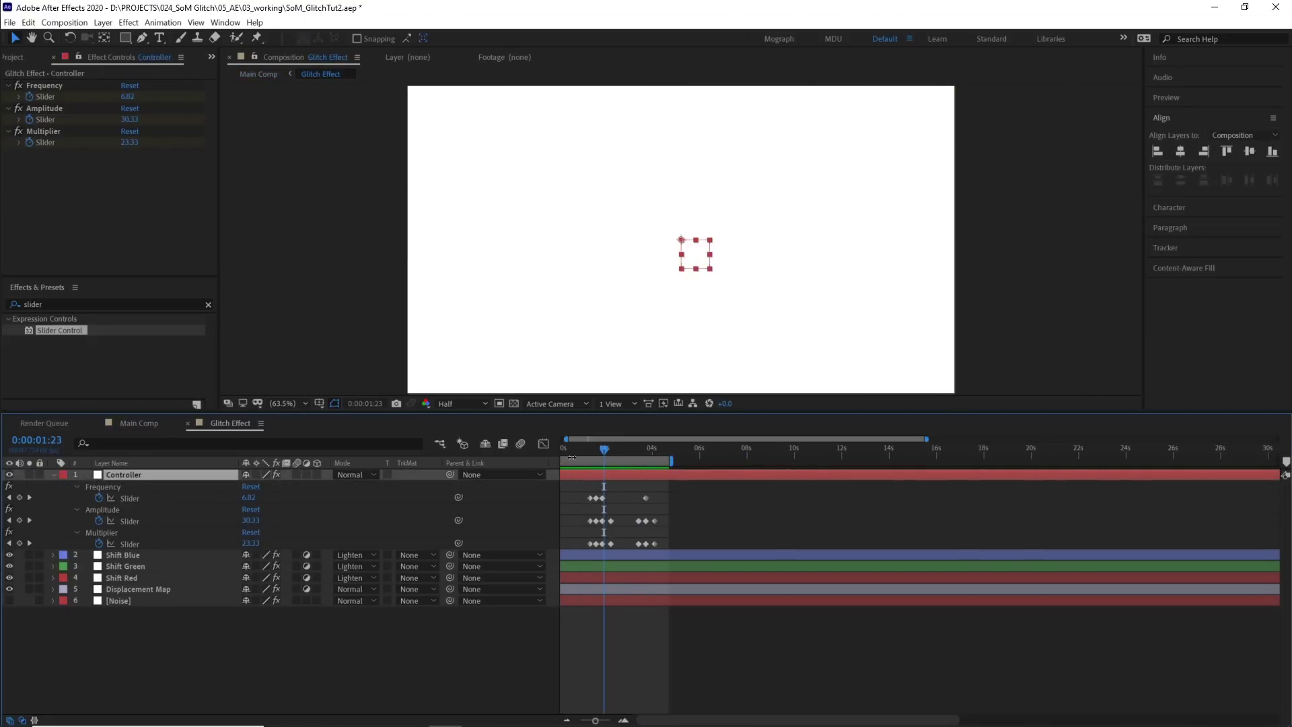
scroll(572, 462, "left", 1)
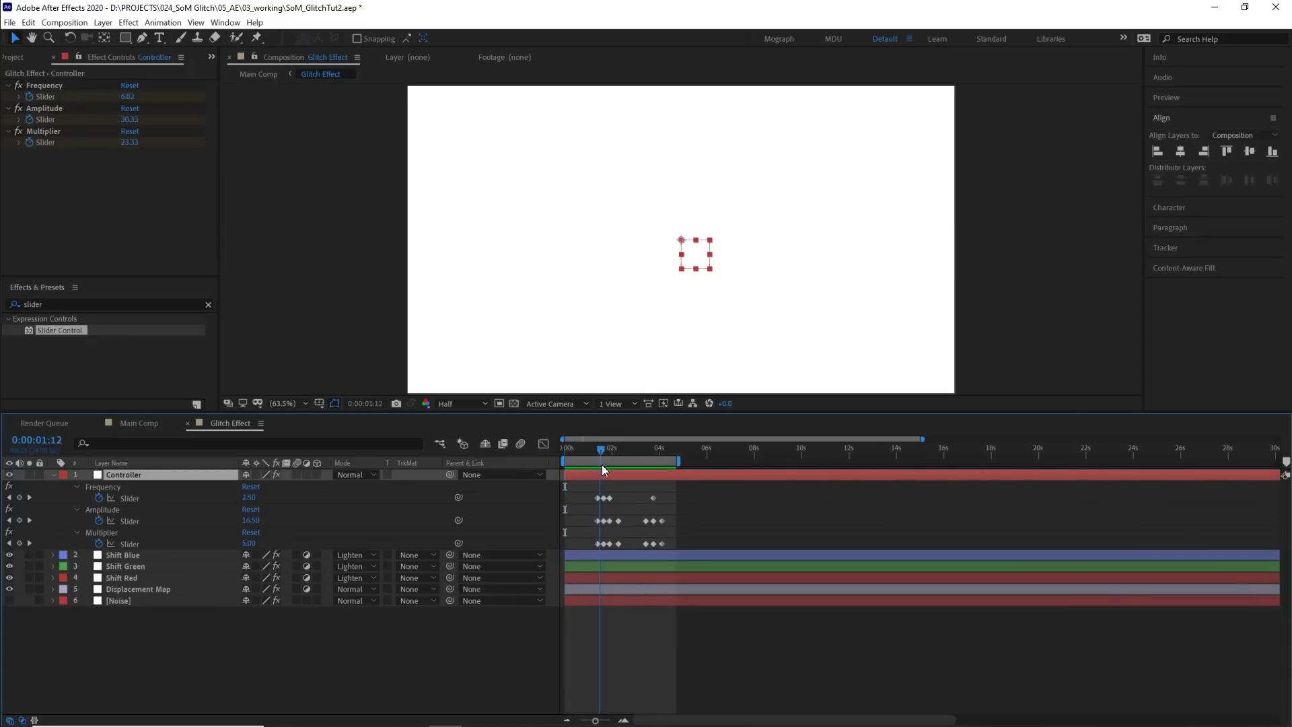
Step: Compare the glitched logo in Main Comp with the Controller's slider keyframes in Glitch Effect at matching times
left_click(160, 426)
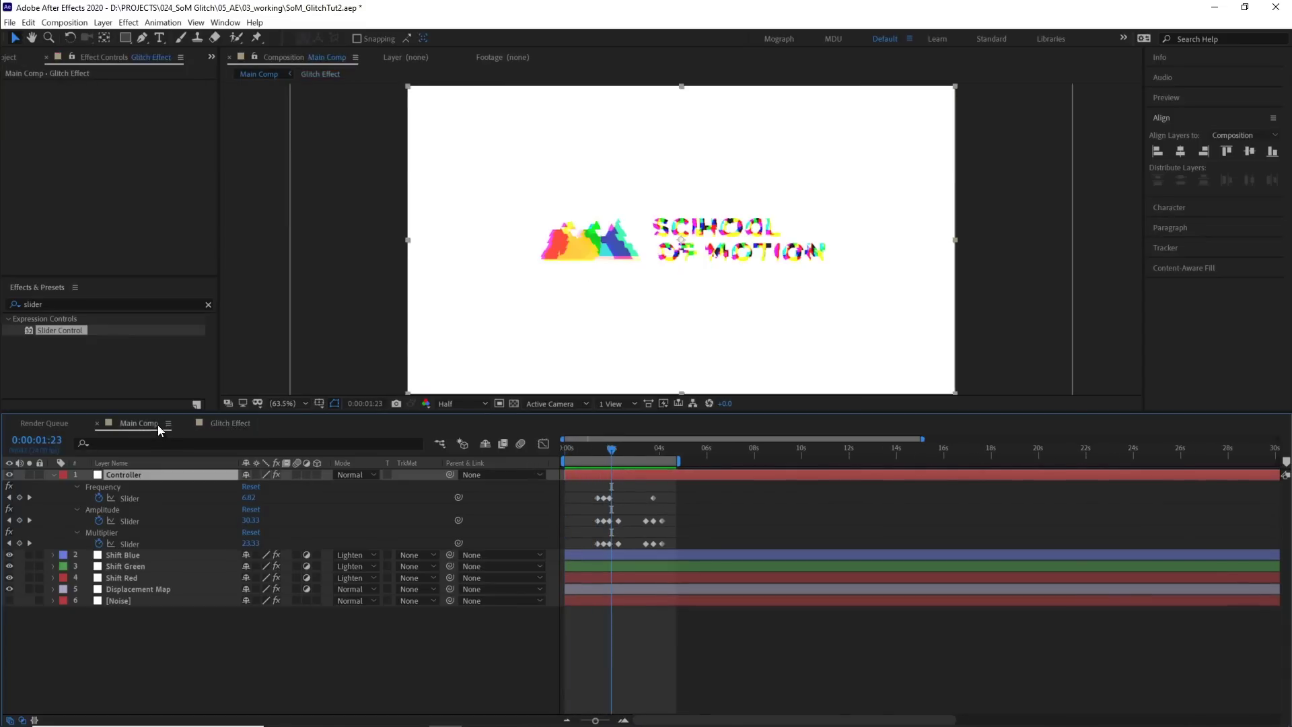
left_click(641, 508)
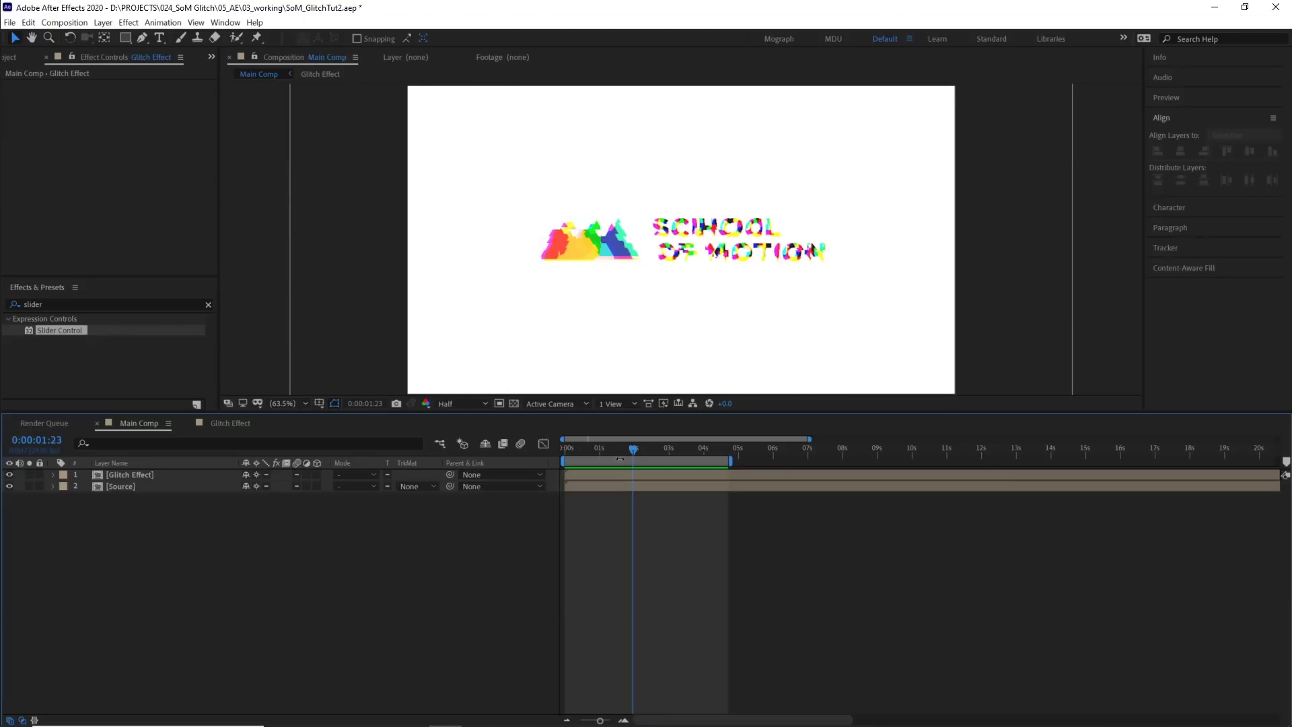
left_click(618, 450)
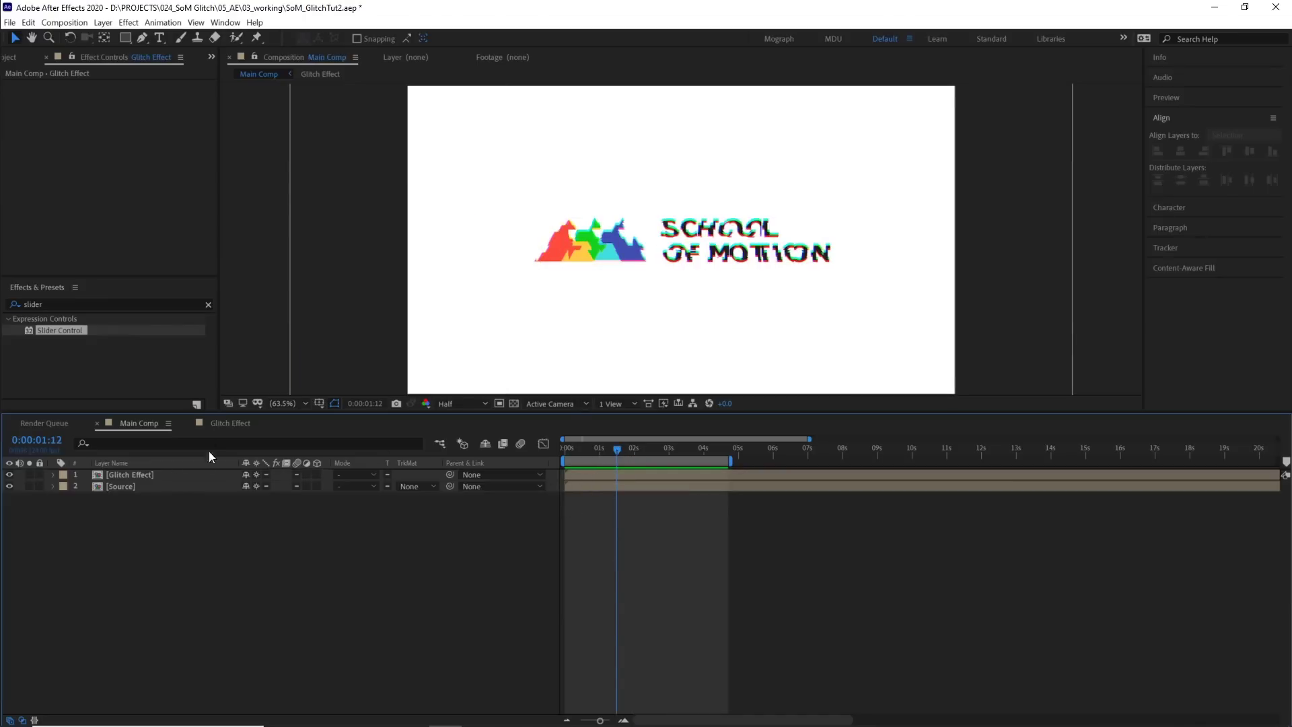
left_click(220, 427)
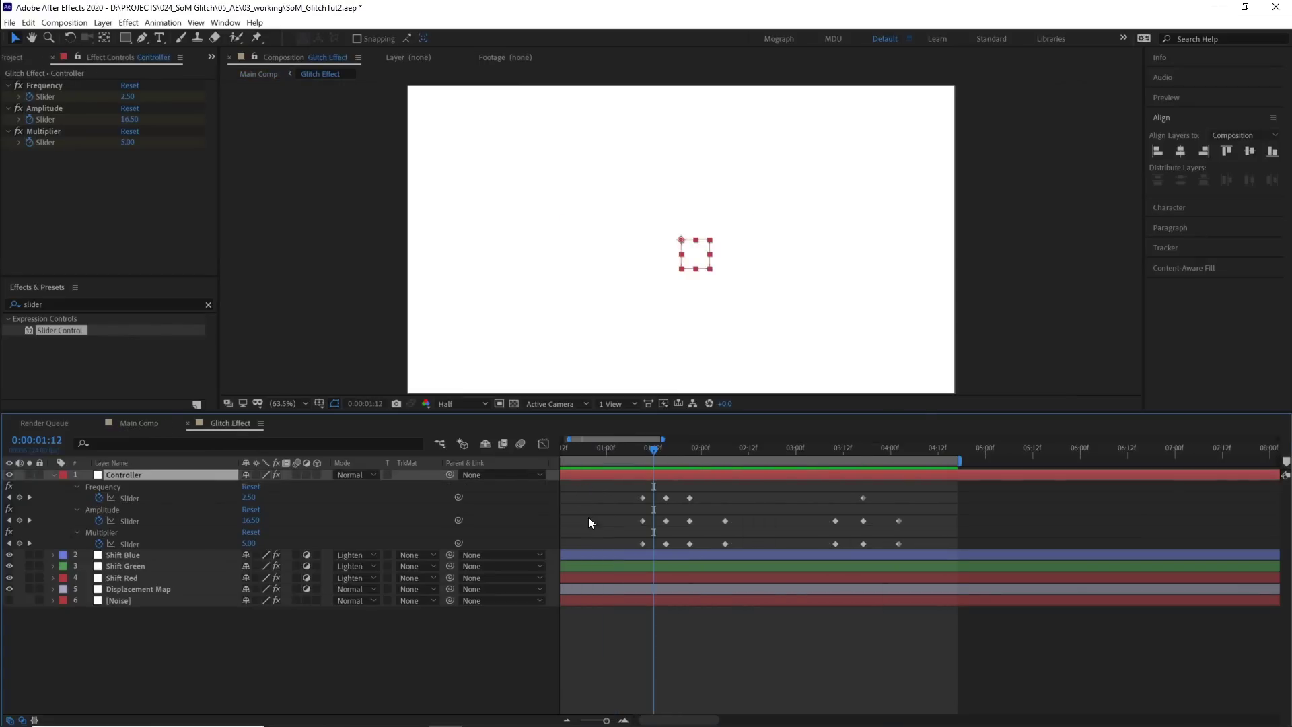
left_click_drag(648, 454, 626, 458)
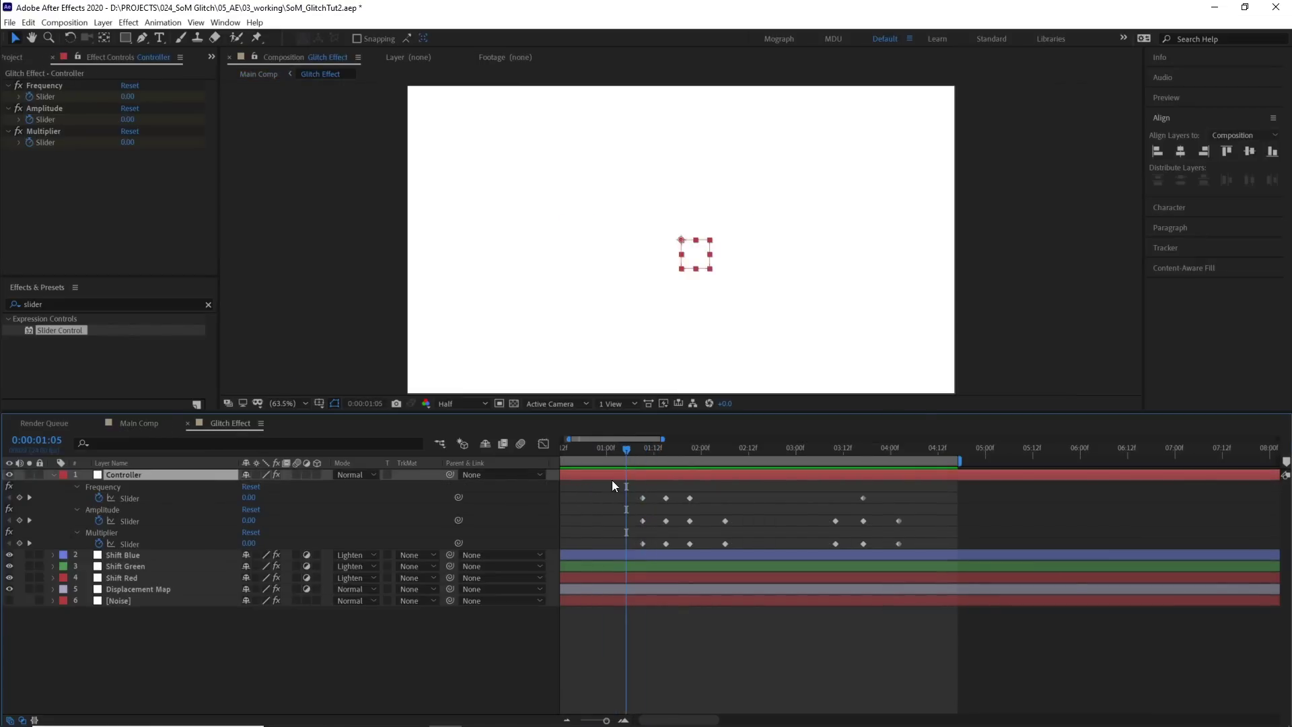
Step: Copy the Controller's Frequency, Amplitude and Multiplier sliders and paste them onto the Source layer in Main Comp at 0:00:00:23
left_click(598, 497)
left_click(75, 252)
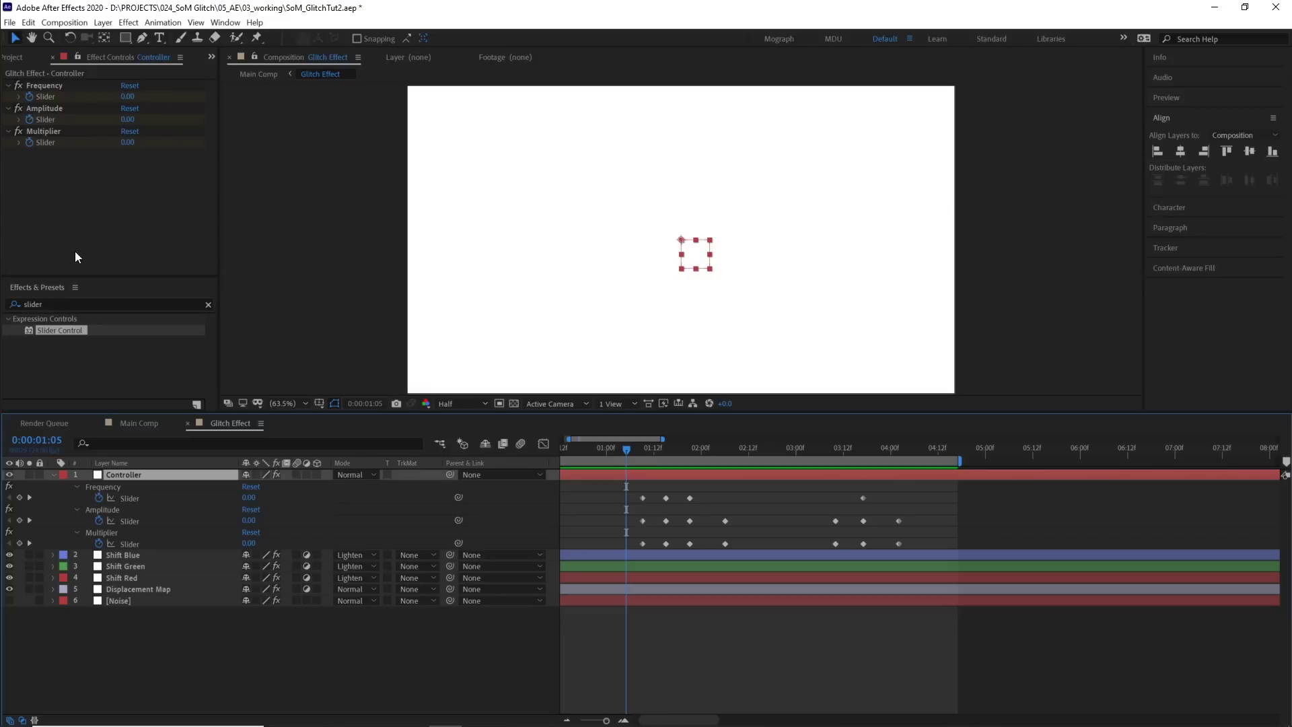
left_click(44, 86)
left_click(40, 131, "shift")
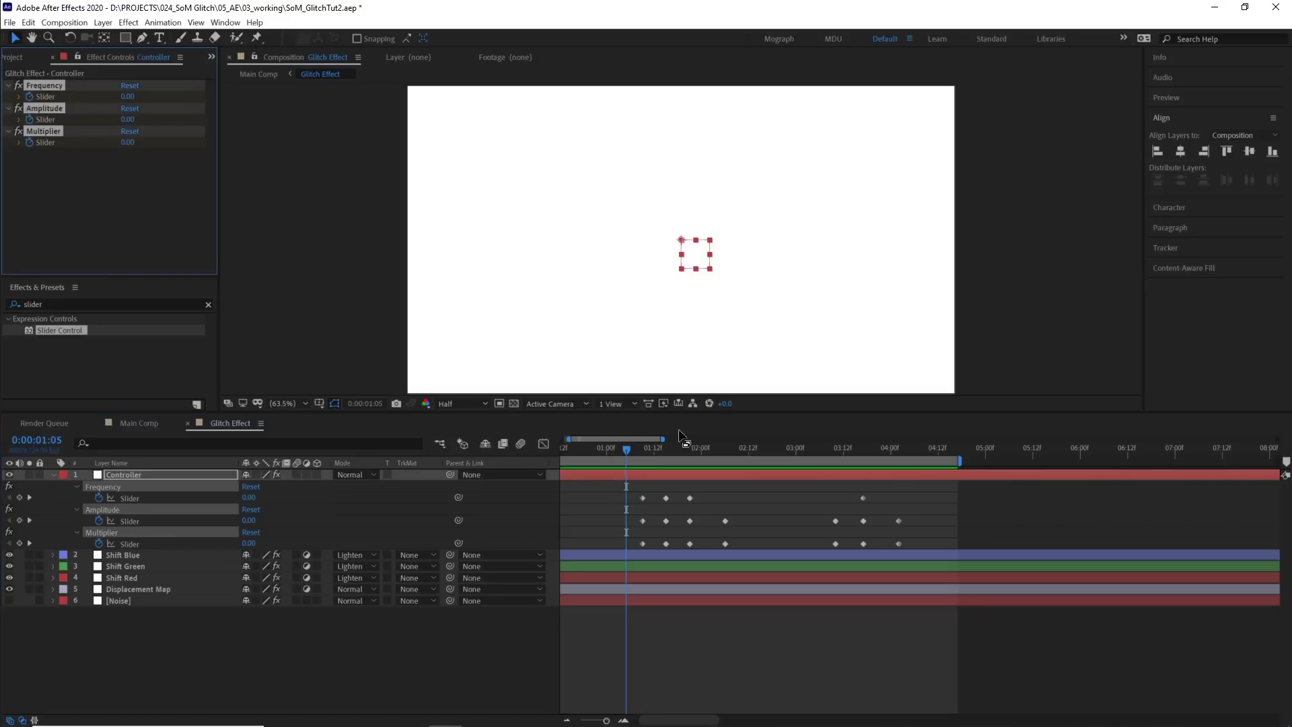
left_click(154, 424)
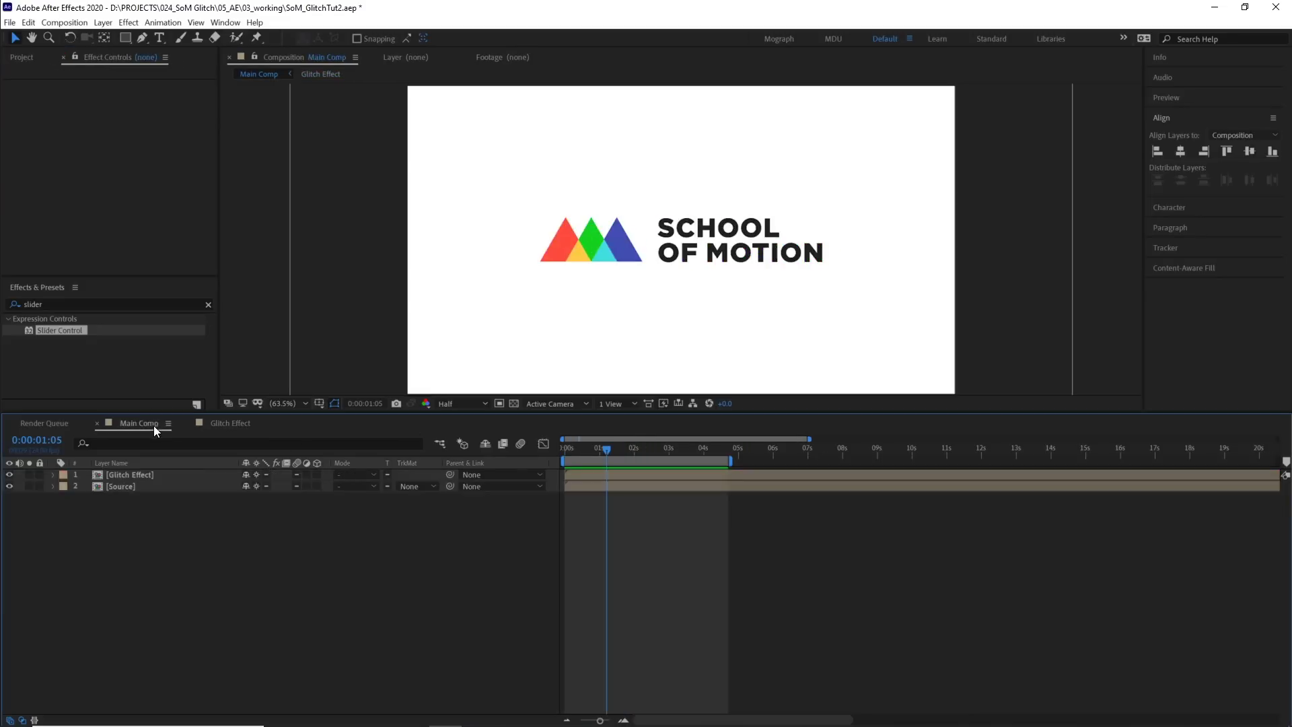
left_click(597, 450)
left_click(600, 487)
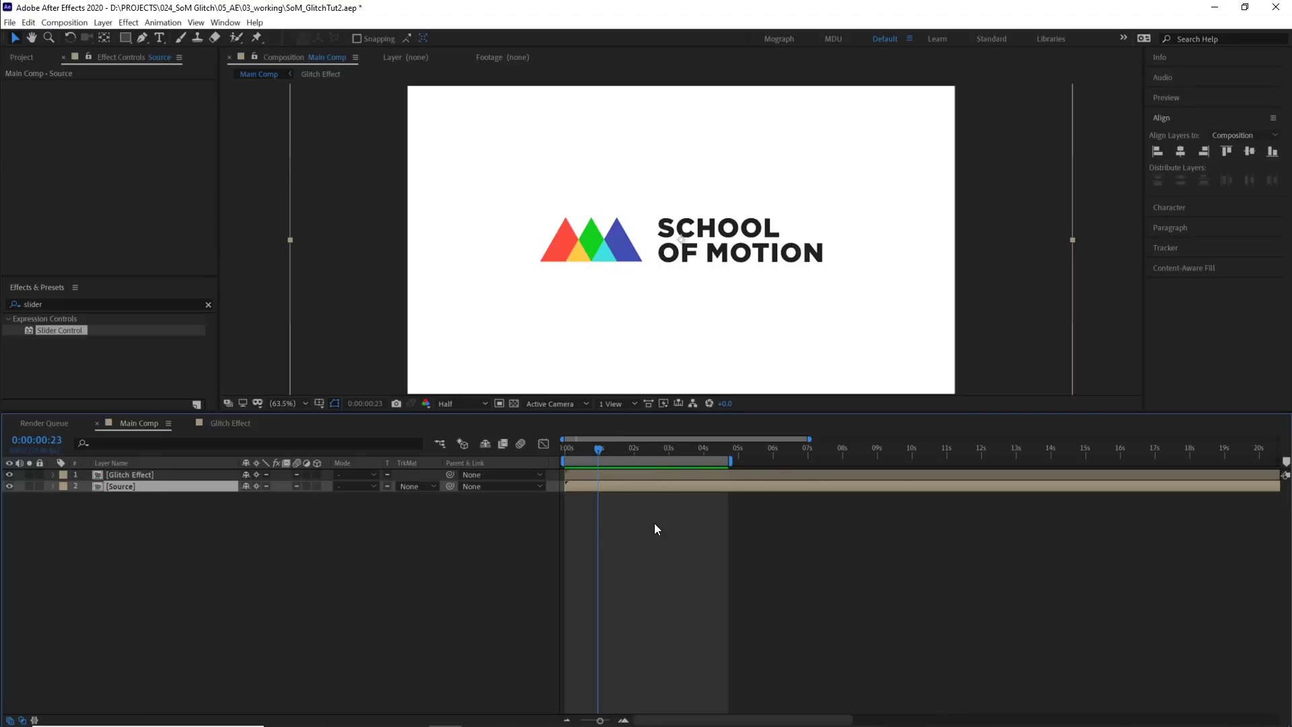
key("ctrl+v")
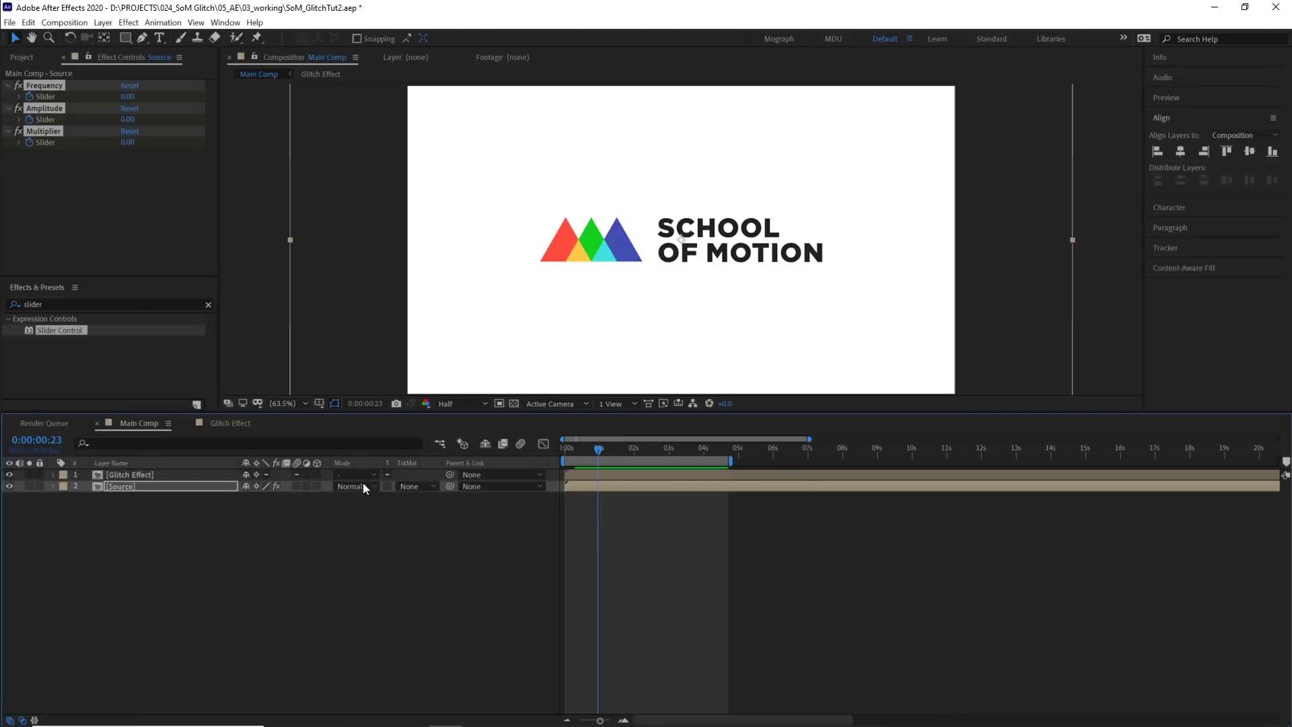
Step: Reveal the keyframed sliders pasted on the Source layer and check their spacing in time
left_click(135, 487)
key("u")
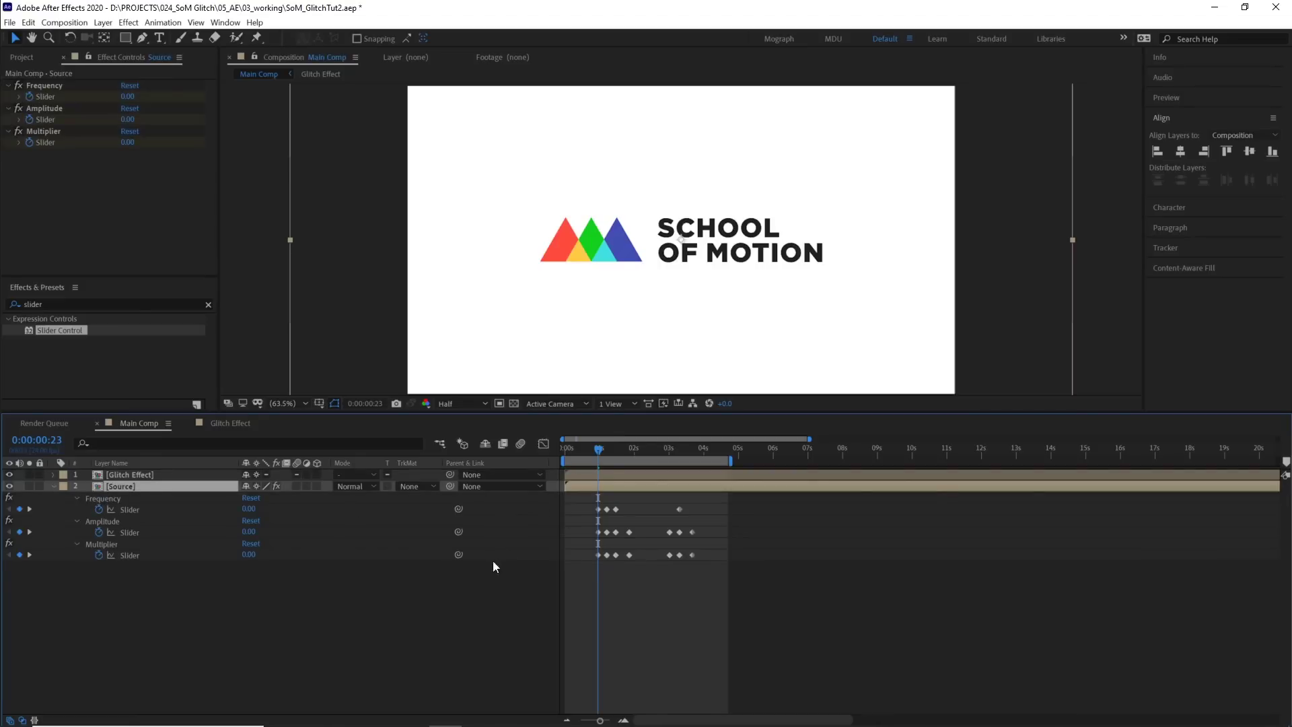
key("equal")
key("equal")
key("minus")
key("equal")
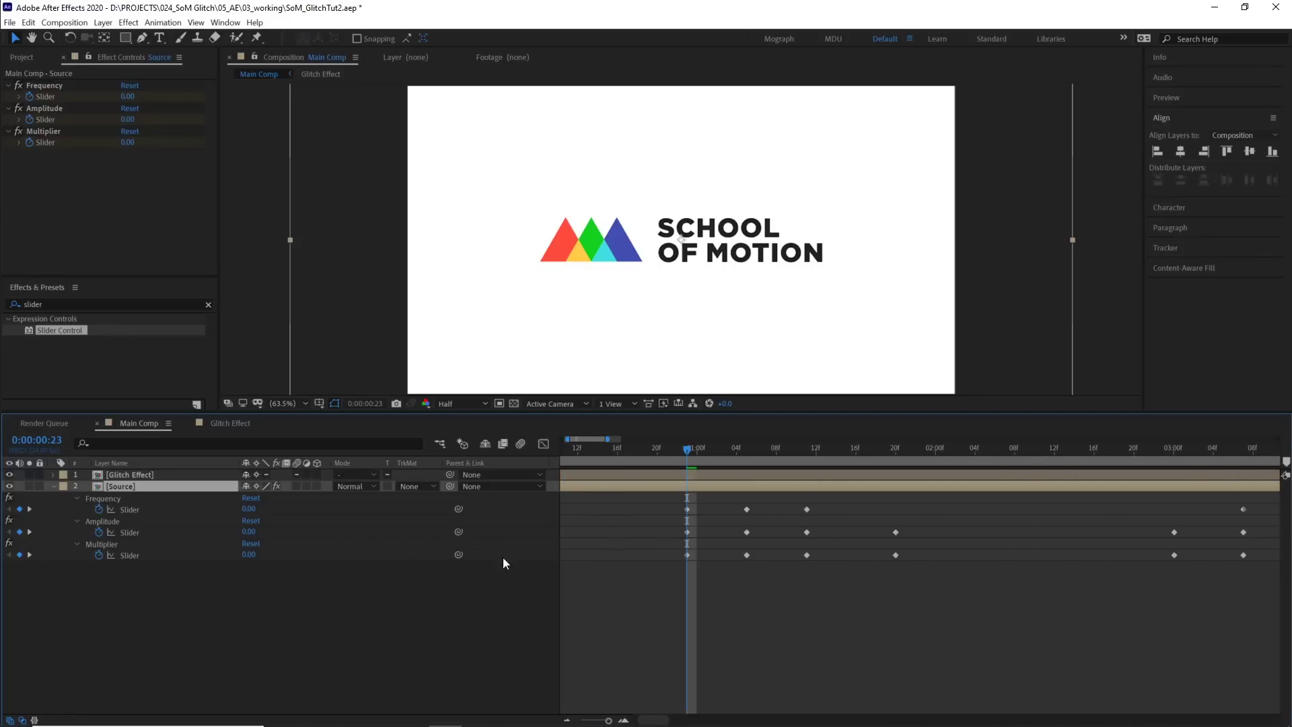
key("minus")
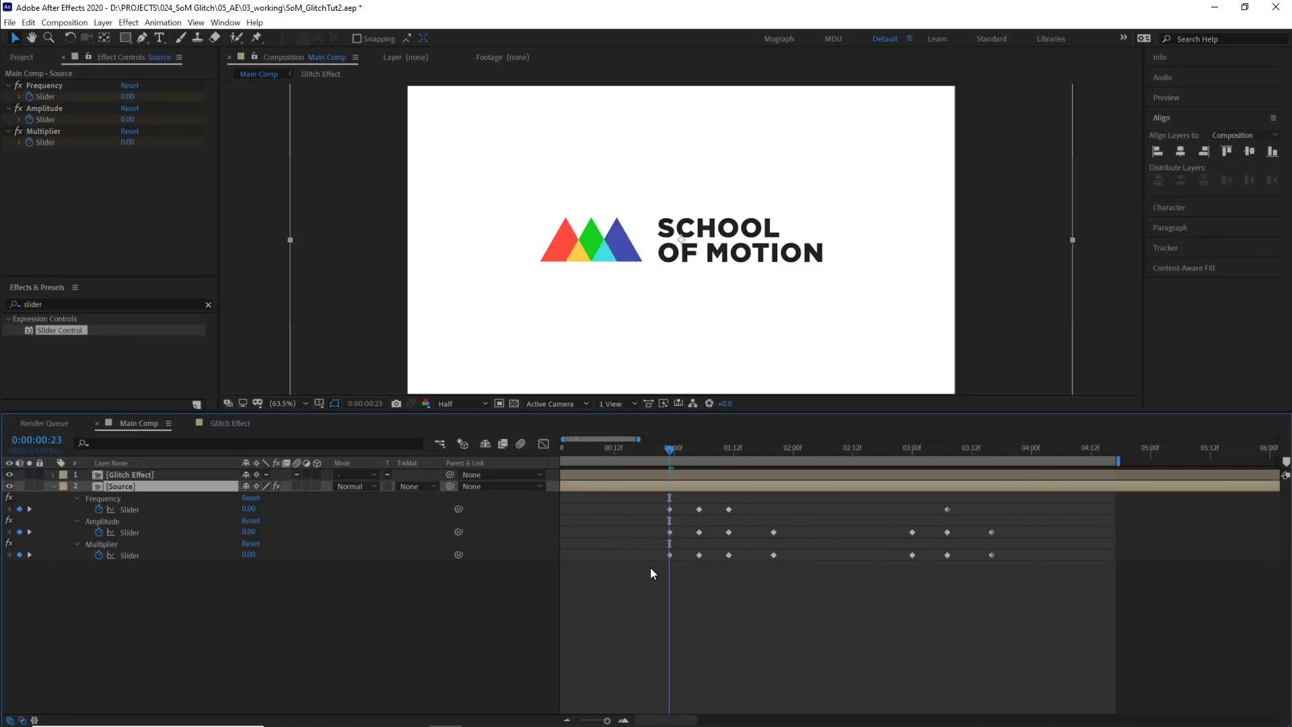
Step: Lock the effect controls to the Source layer so its sliders stay accessible from other compositions
left_click(640, 518)
left_click(622, 486)
left_click(88, 56)
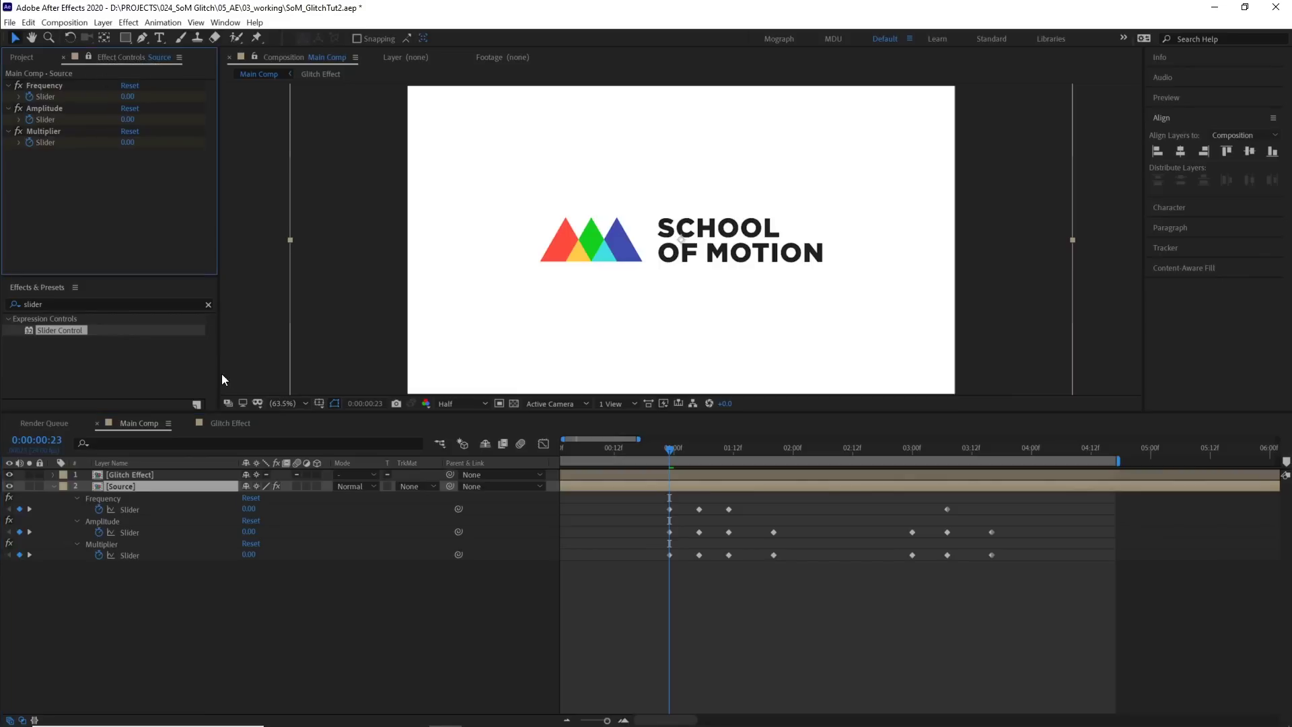
Step: Delete all Frequency, Amplitude and Multiplier keyframes from the Controller layer in Glitch Effect
left_click(232, 424)
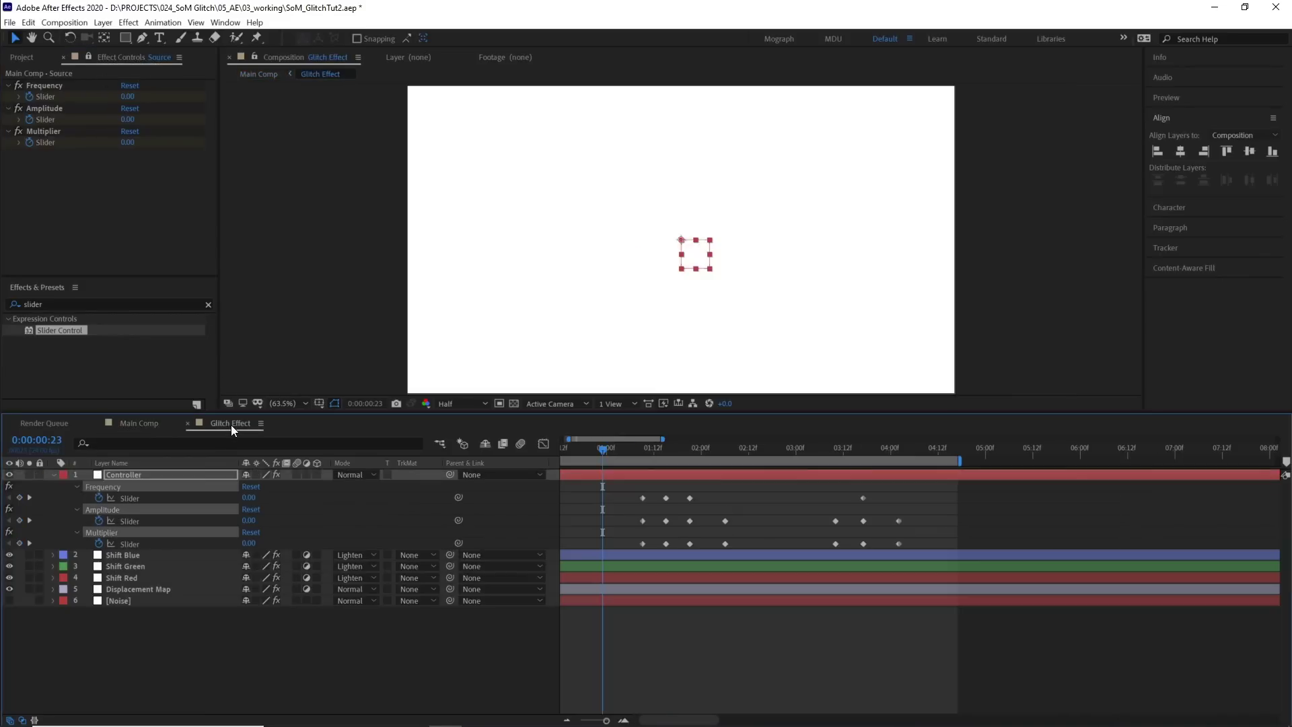
left_click_drag(602, 496, 945, 552)
key("Delete")
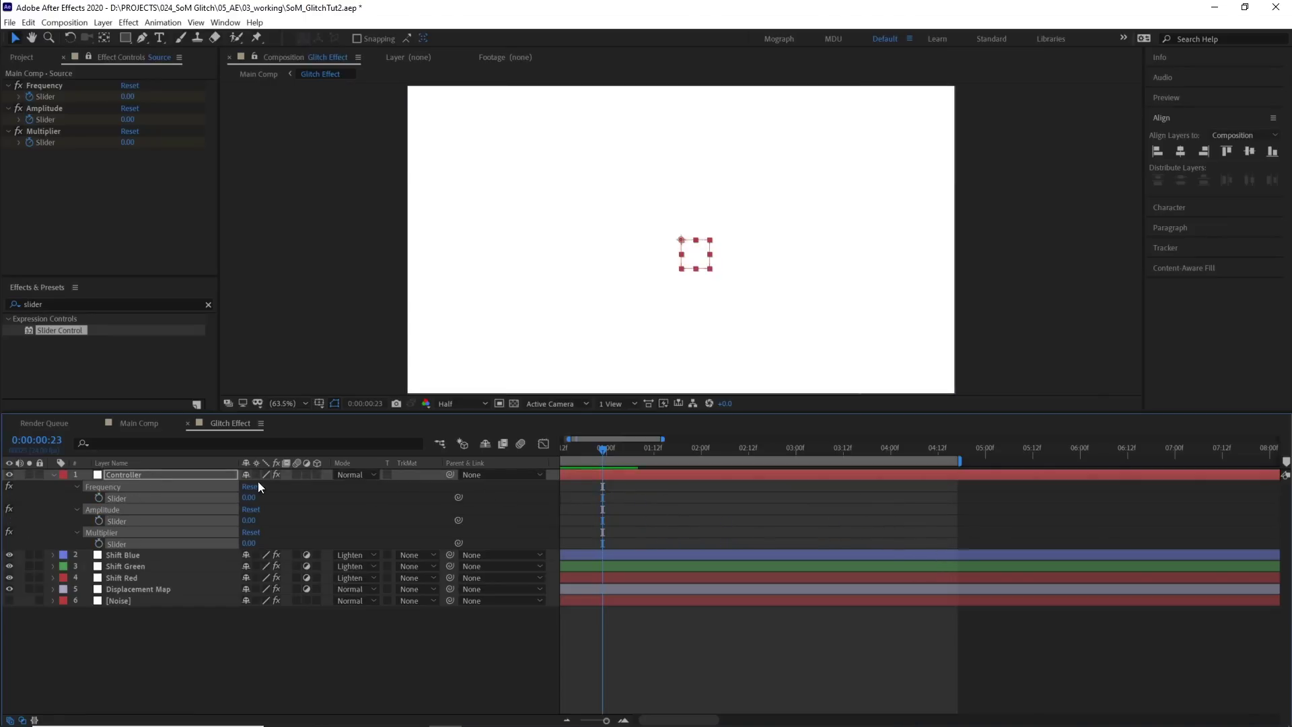
Step: Link the Controller's Frequency, Amplitude and Multiplier sliders to the matching sliders on the Source layer in Main Comp
left_click(135, 475)
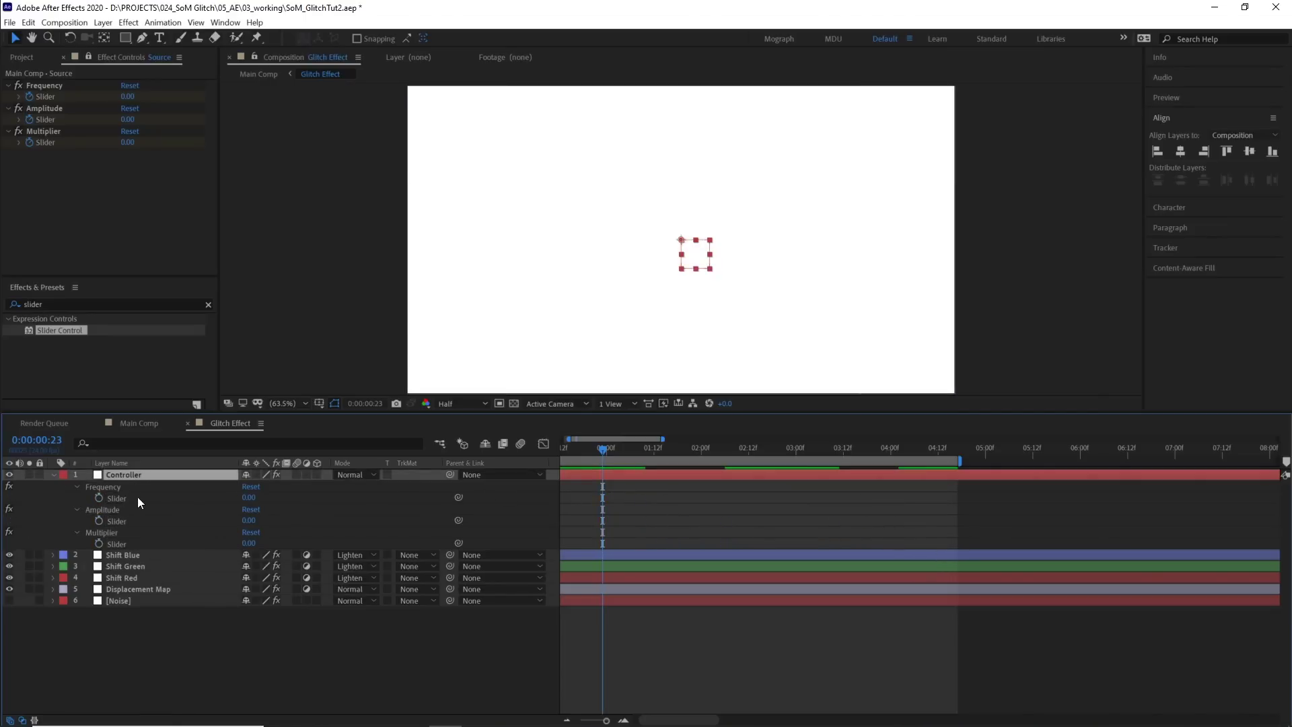
left_click(136, 498)
left_click_drag(459, 497, 75, 99)
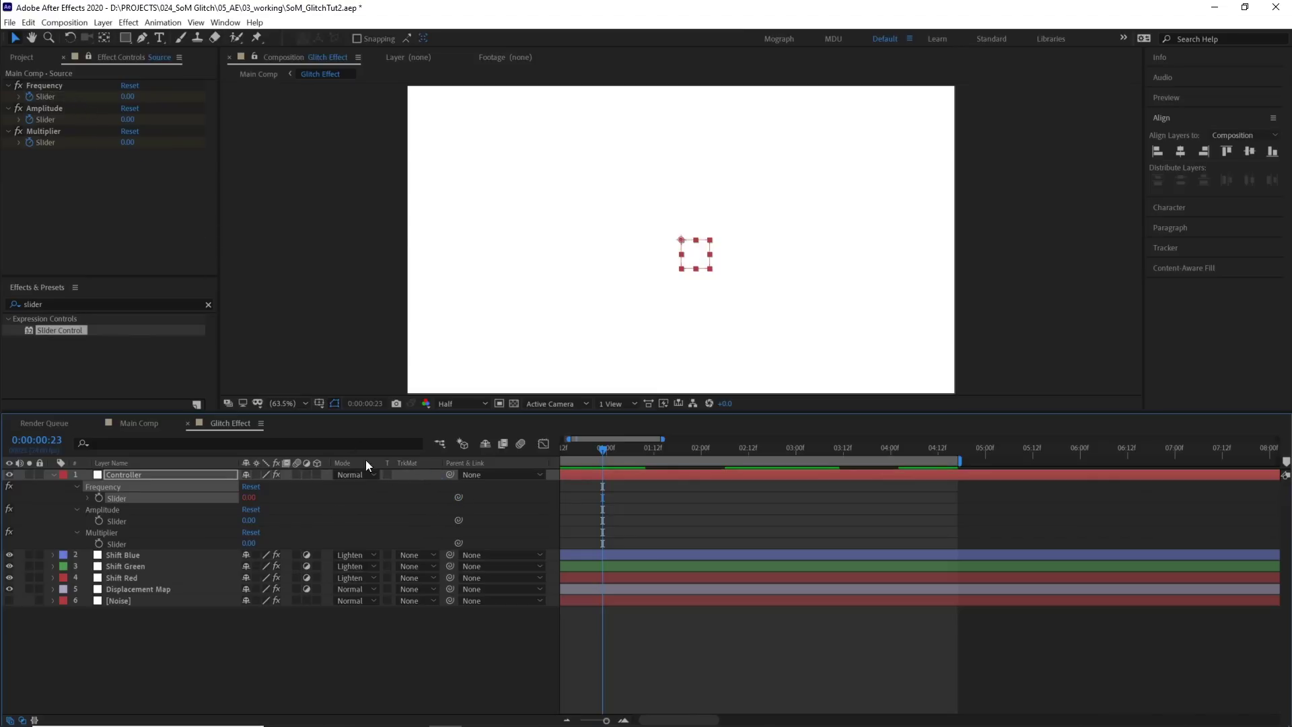
left_click_drag(456, 519, 74, 117)
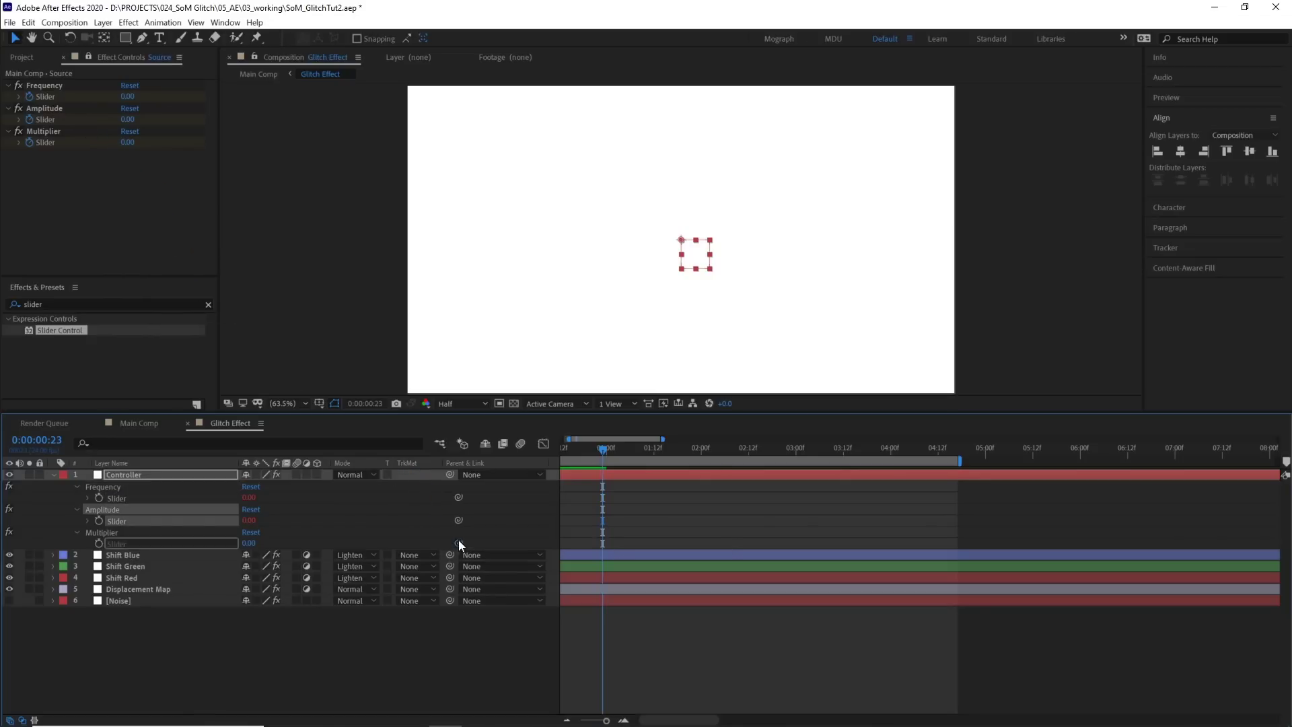
left_click_drag(458, 542, 47, 143)
left_click(562, 523)
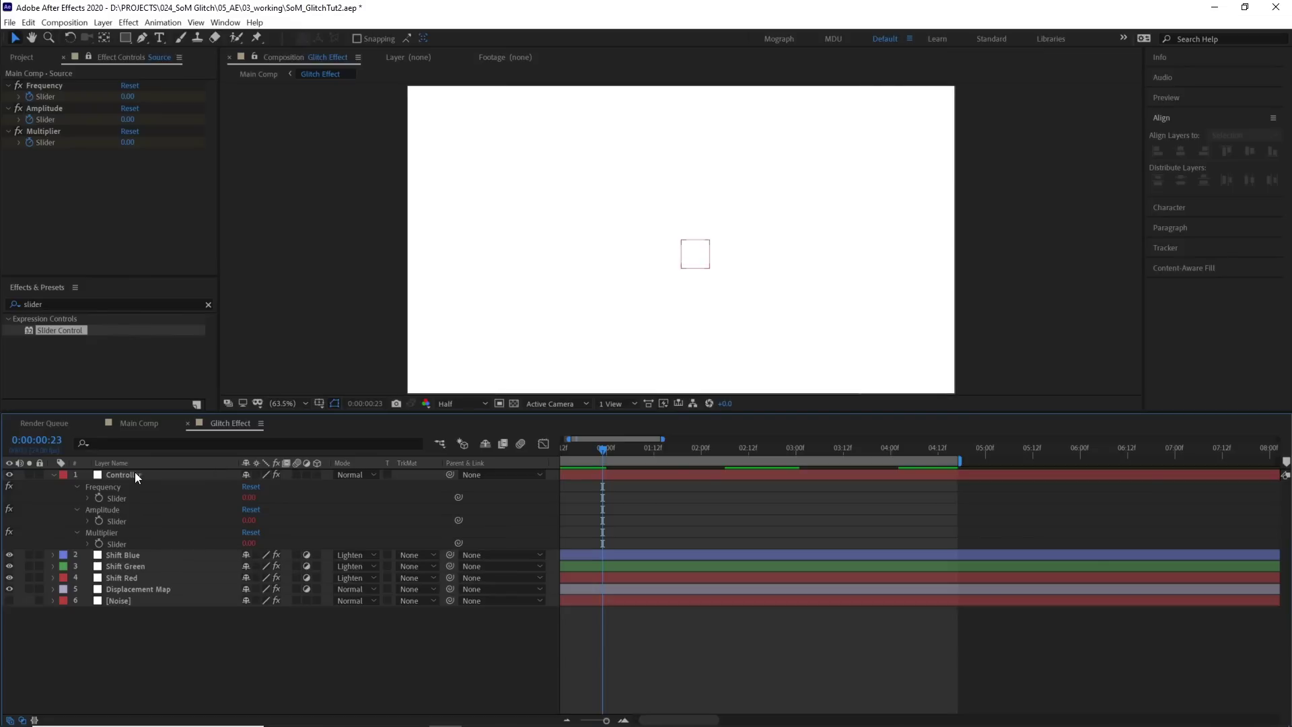
Step: Scrub and play back Main Comp to check that the Source layer's sliders drive the glitch
left_click(140, 428)
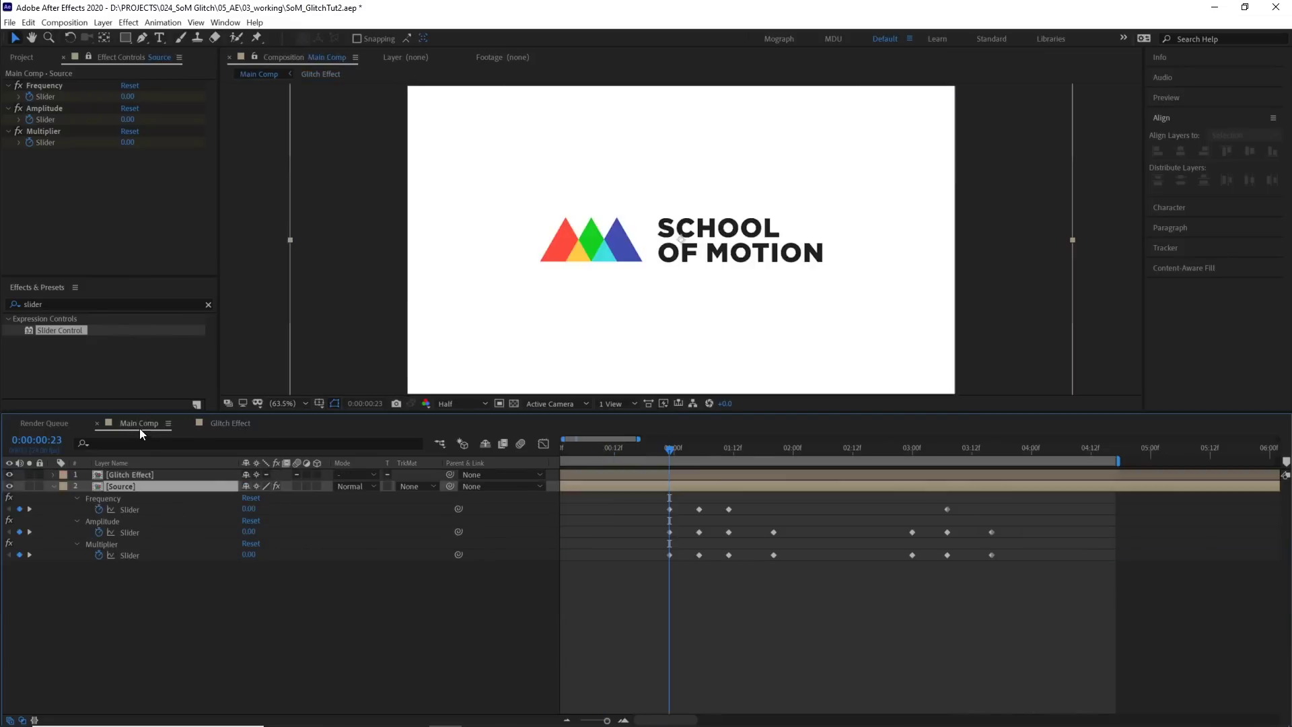
left_click(651, 595)
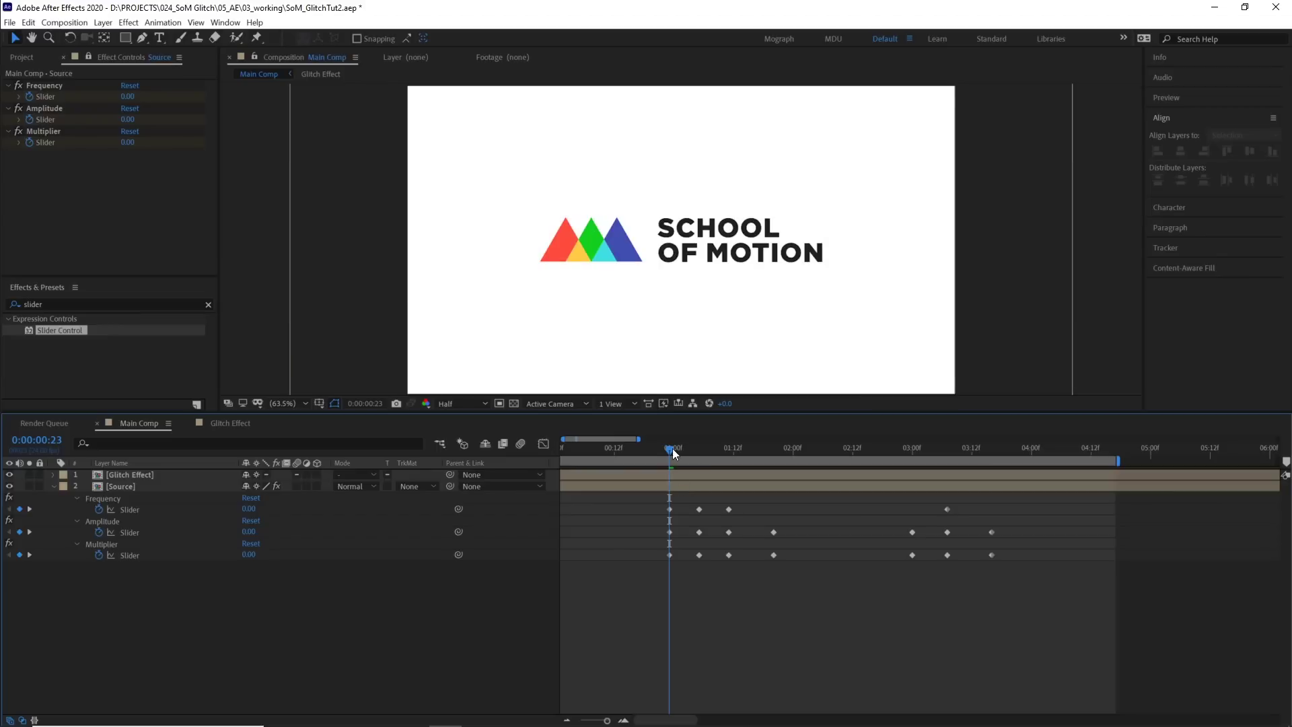
left_click_drag(673, 448, 946, 495)
key("minus")
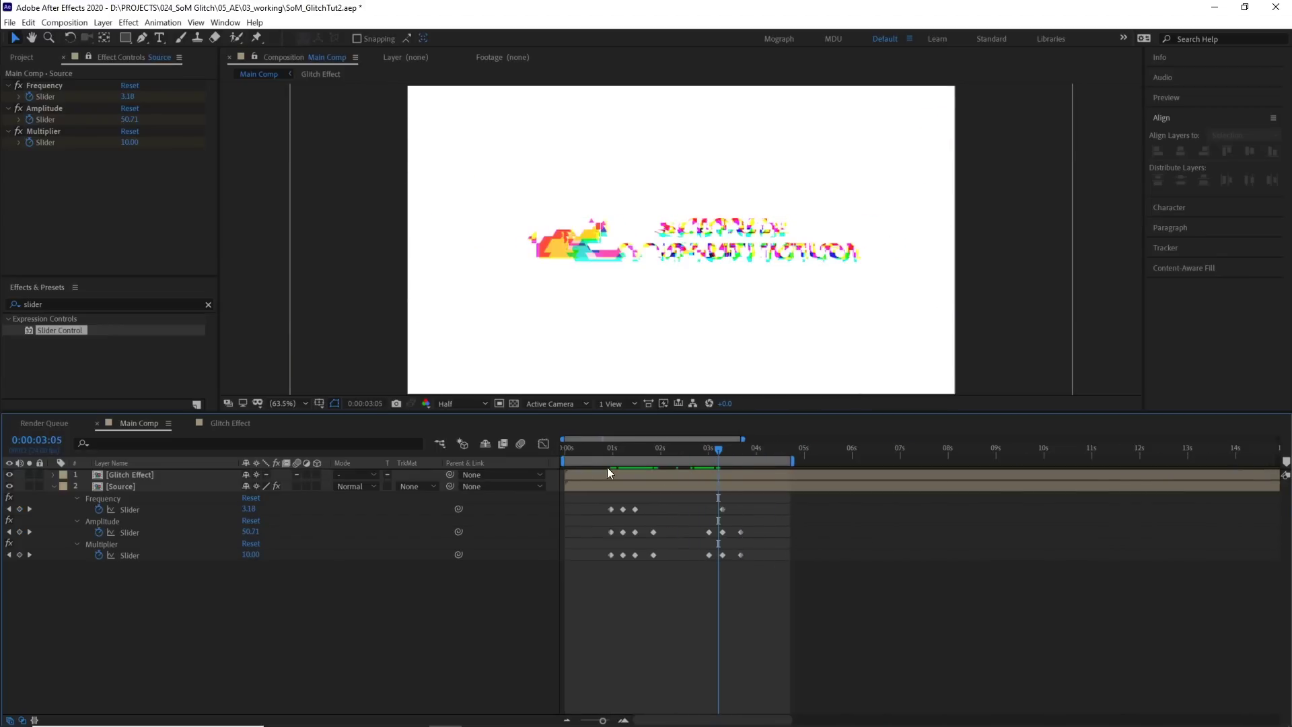
key("space")
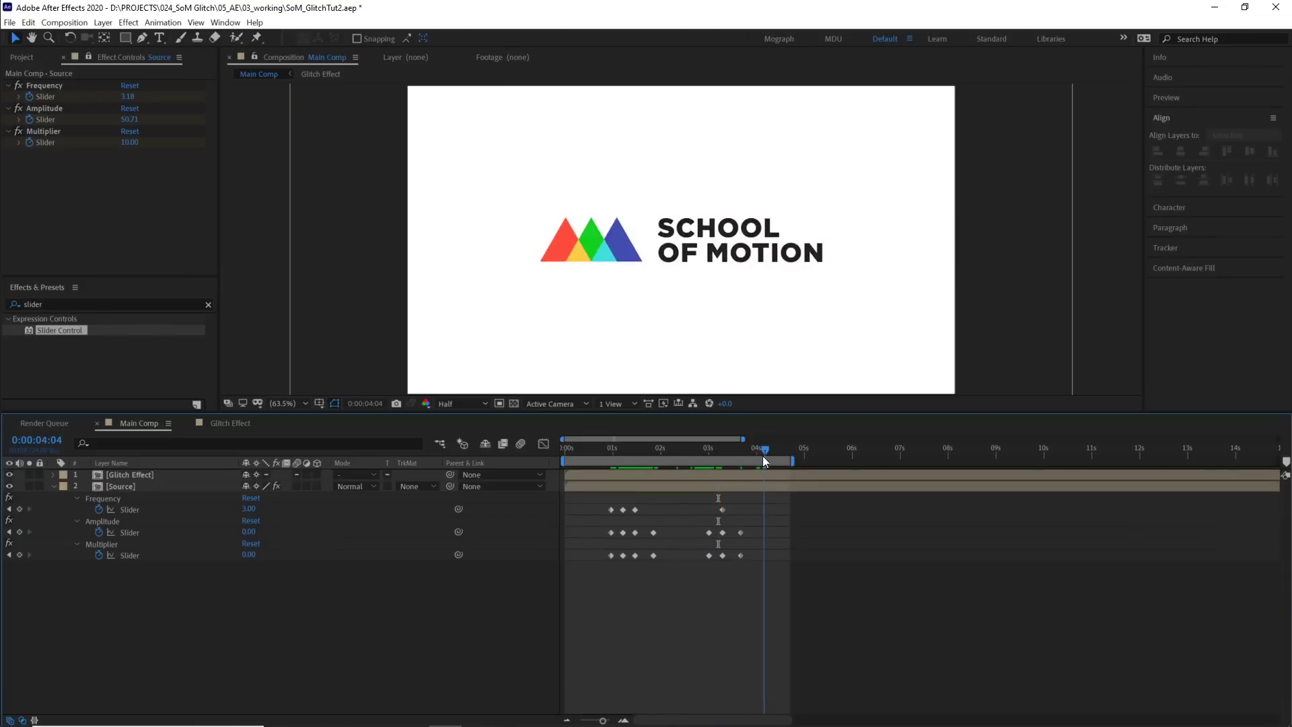
key("space")
Step: Try other values for the Source layer's sliders after the last keyframes and undo the changes
left_click(248, 508)
type("40")
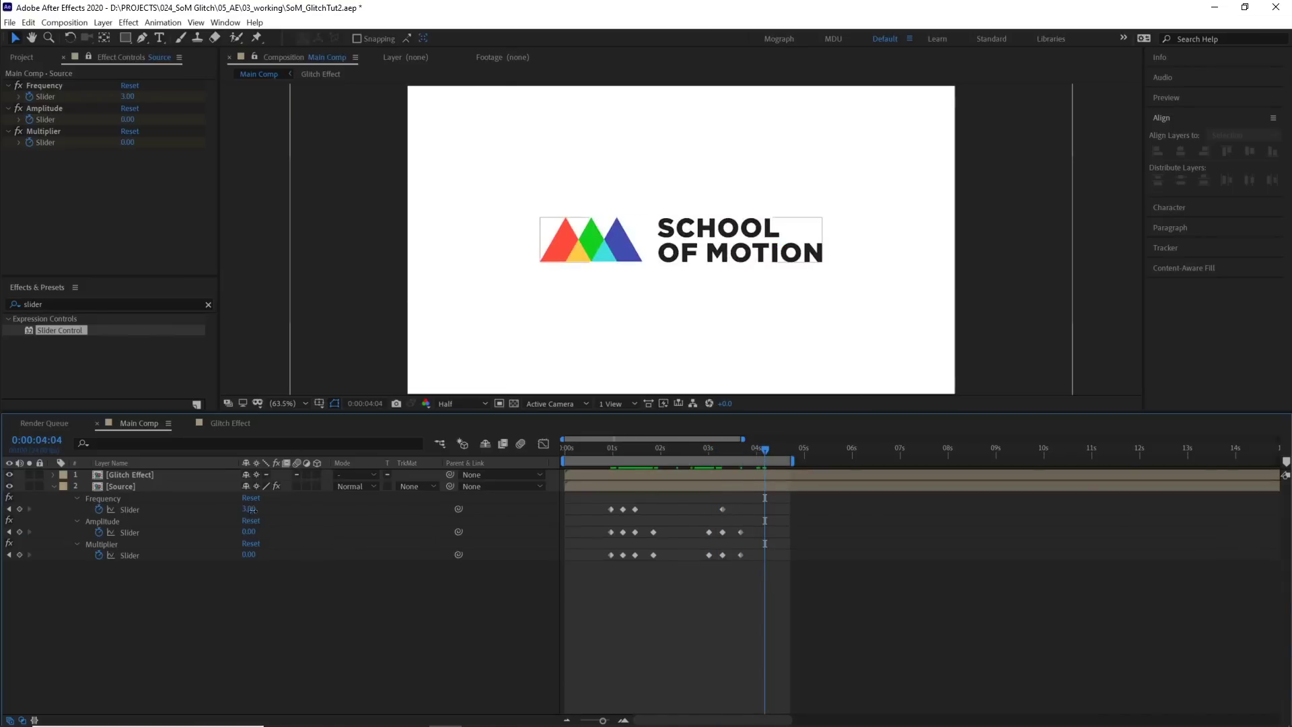
key("Return")
key("ctrl+z")
left_click_drag(251, 532, 251, 562)
key("ctrl+z")
key("ctrl+z")
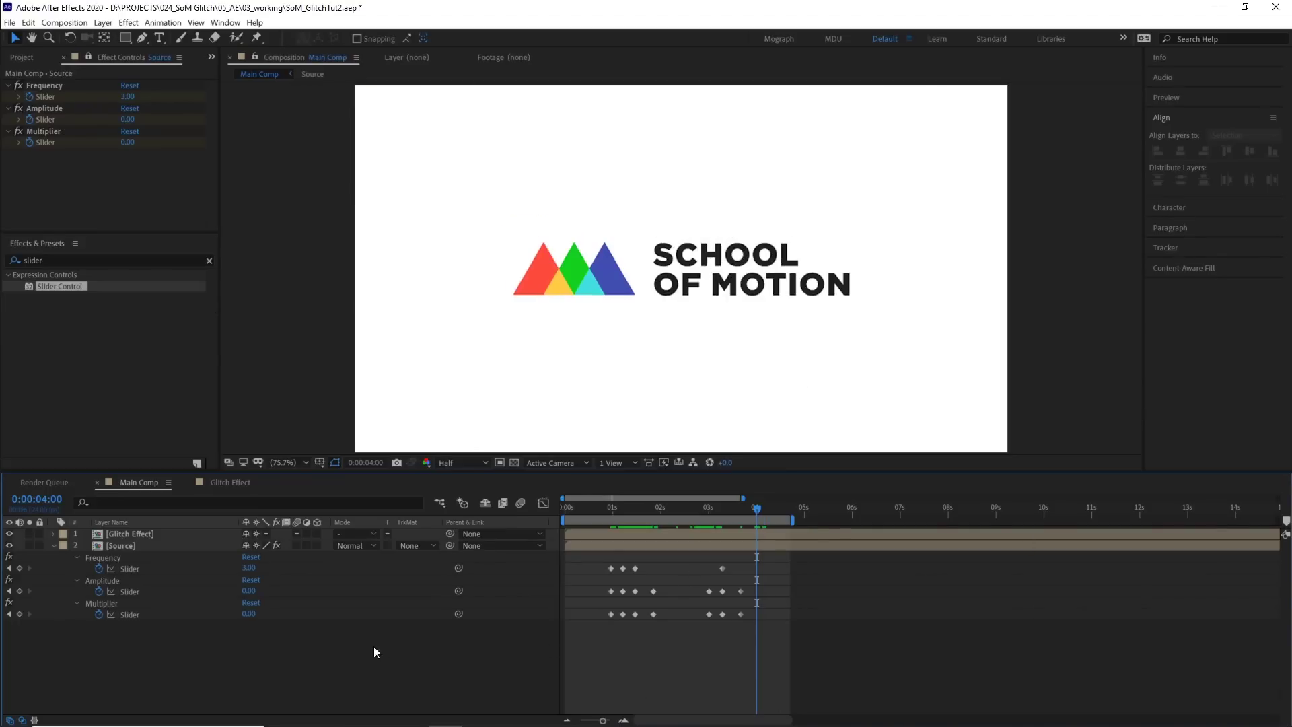
Step: Open the Source composition and place SoM Logo Alt above the SoM Lockup layer
left_click(133, 543)
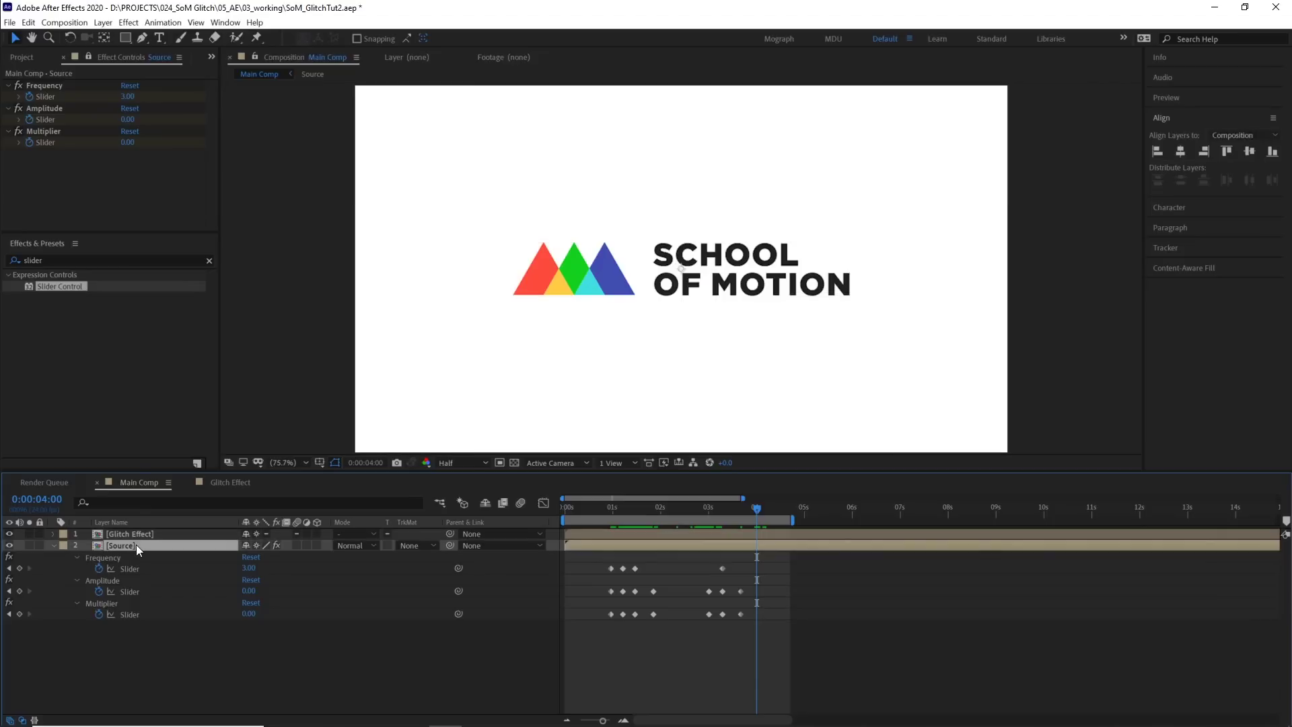
double_click(136, 544)
left_click(22, 57)
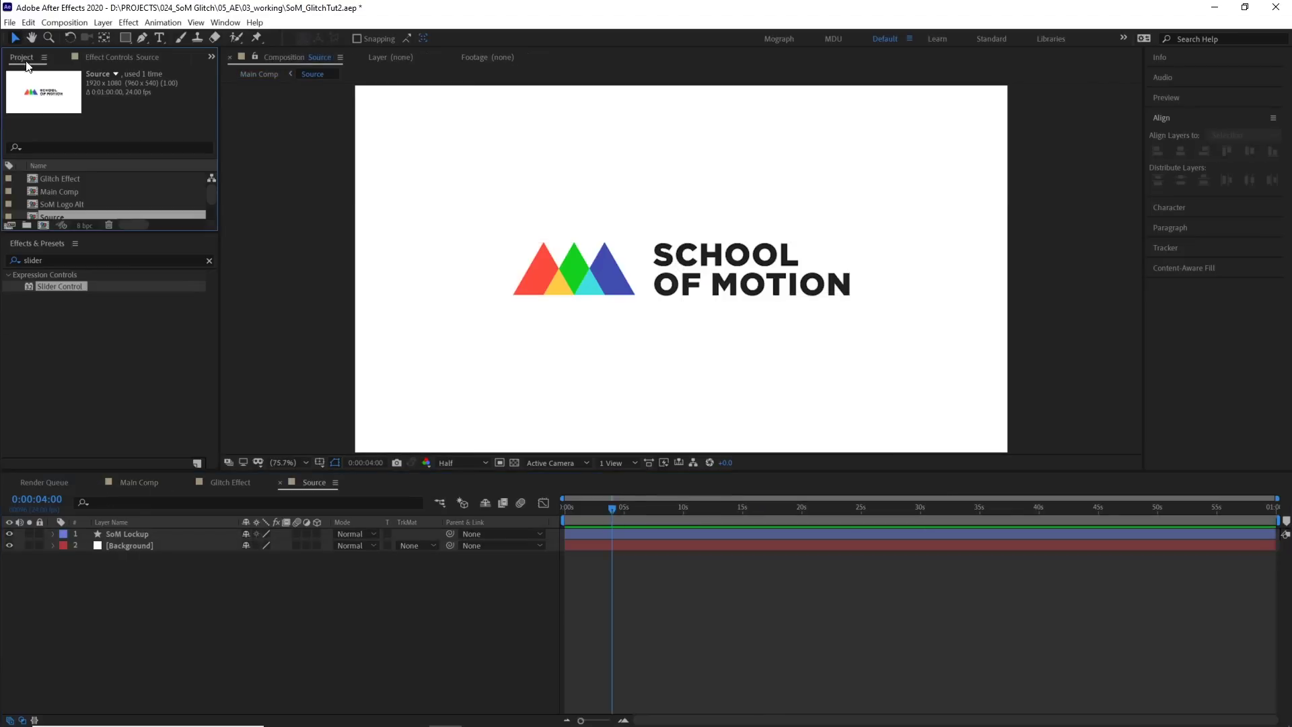
left_click_drag(95, 205, 167, 536)
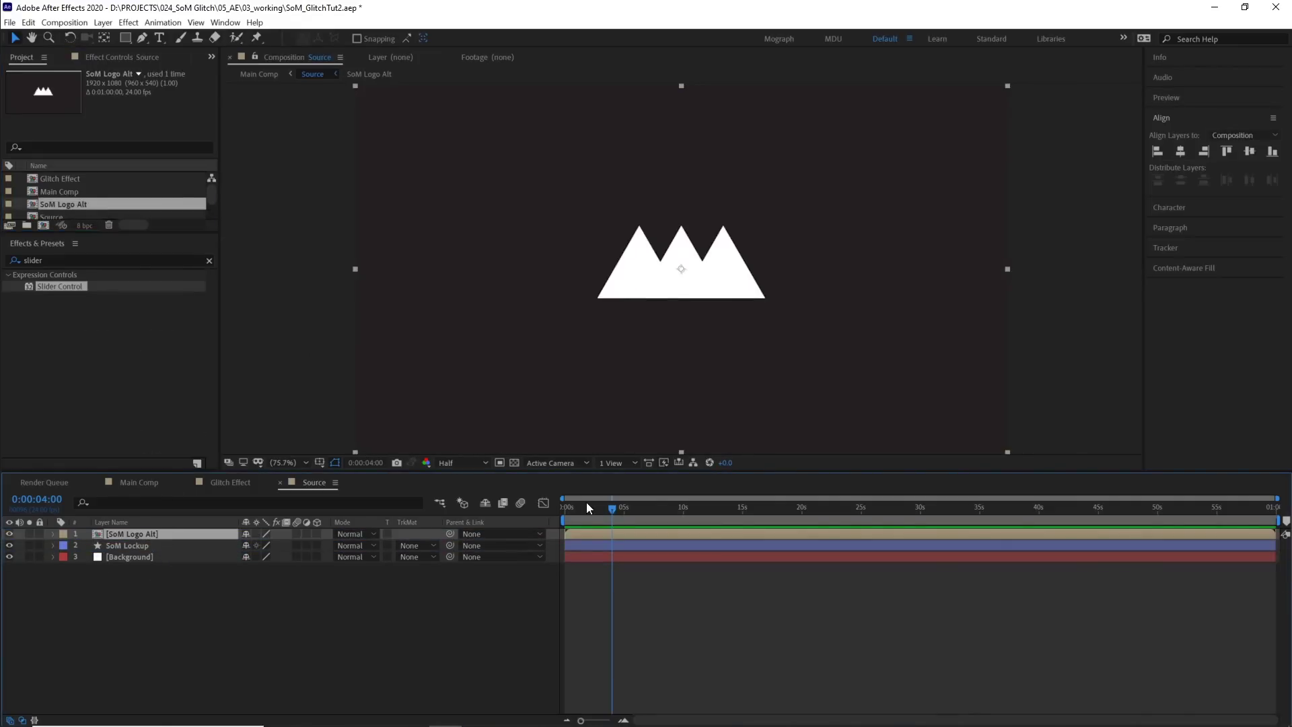
left_click_drag(587, 505, 633, 560)
Step: Return to Main Comp and scrub through the keyframed section to review the glitch on the alternate logo
left_click(147, 483)
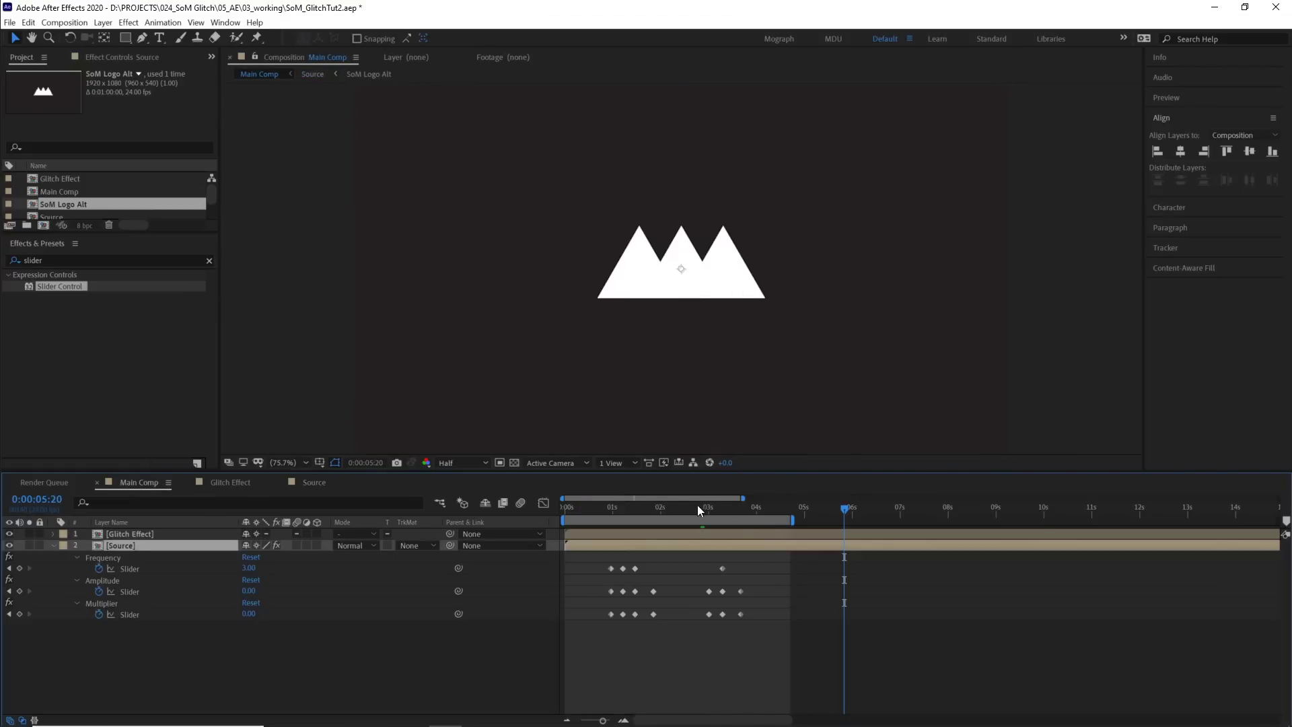
left_click_drag(697, 505, 764, 515)
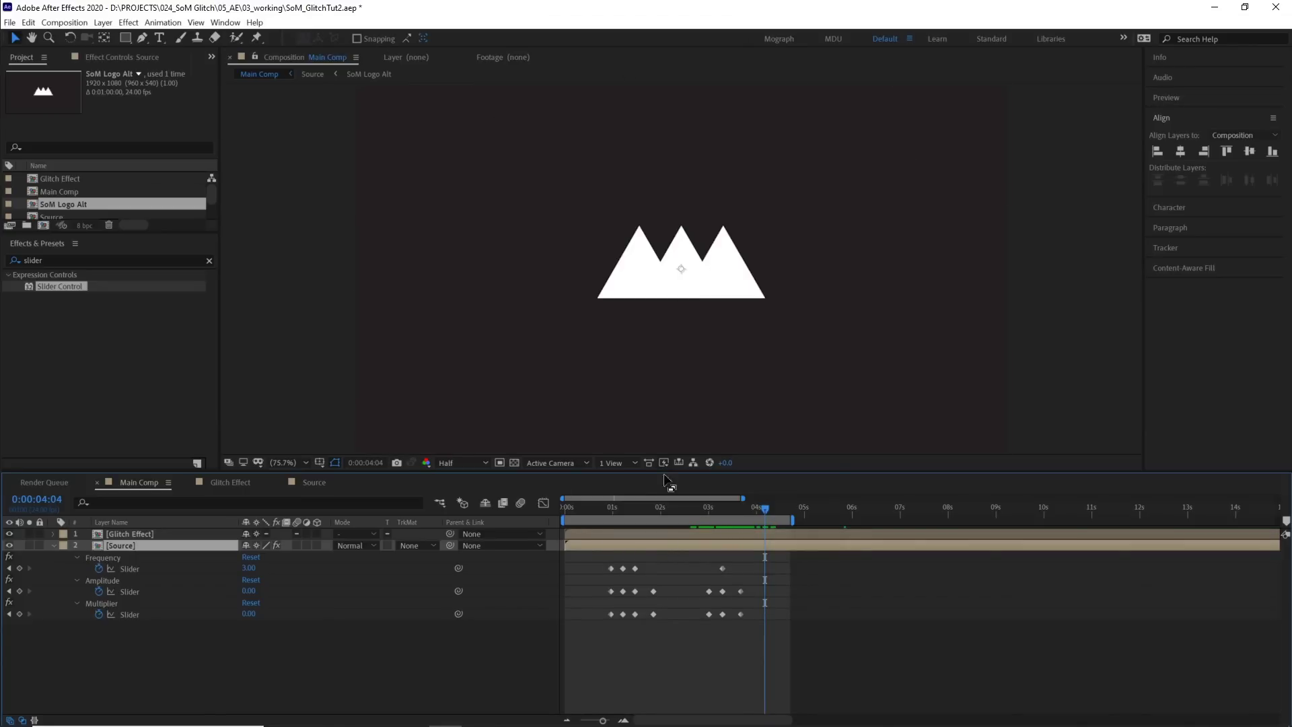
left_click(716, 512)
left_click_drag(712, 515, 673, 548)
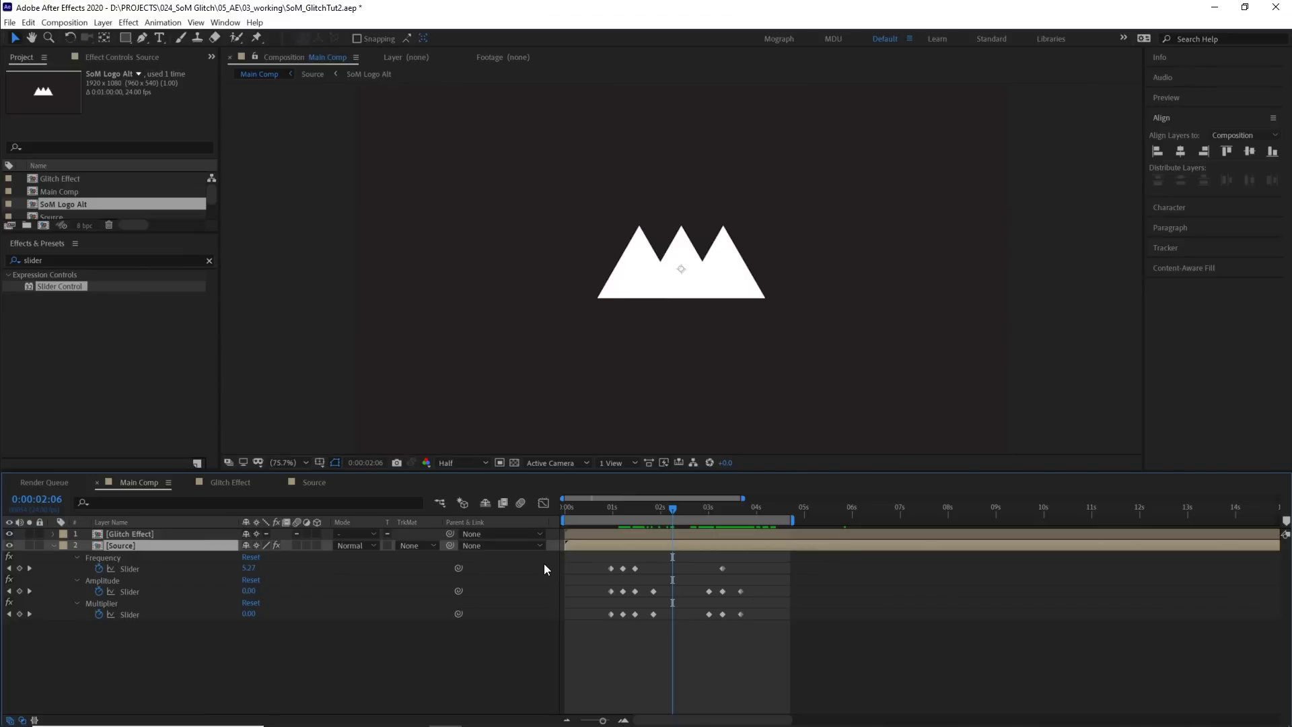
left_click_drag(698, 509, 689, 612)
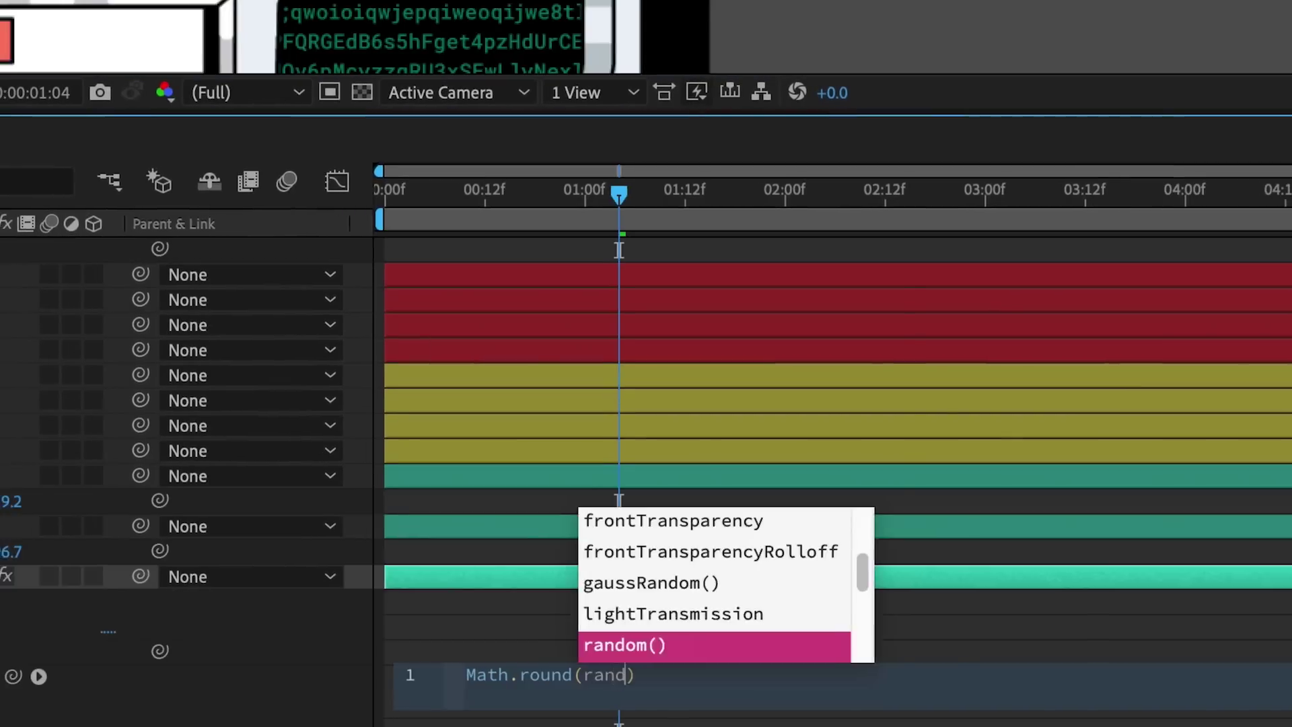
Step: Complete the function name random inside the Math.round() expression
type("dom")
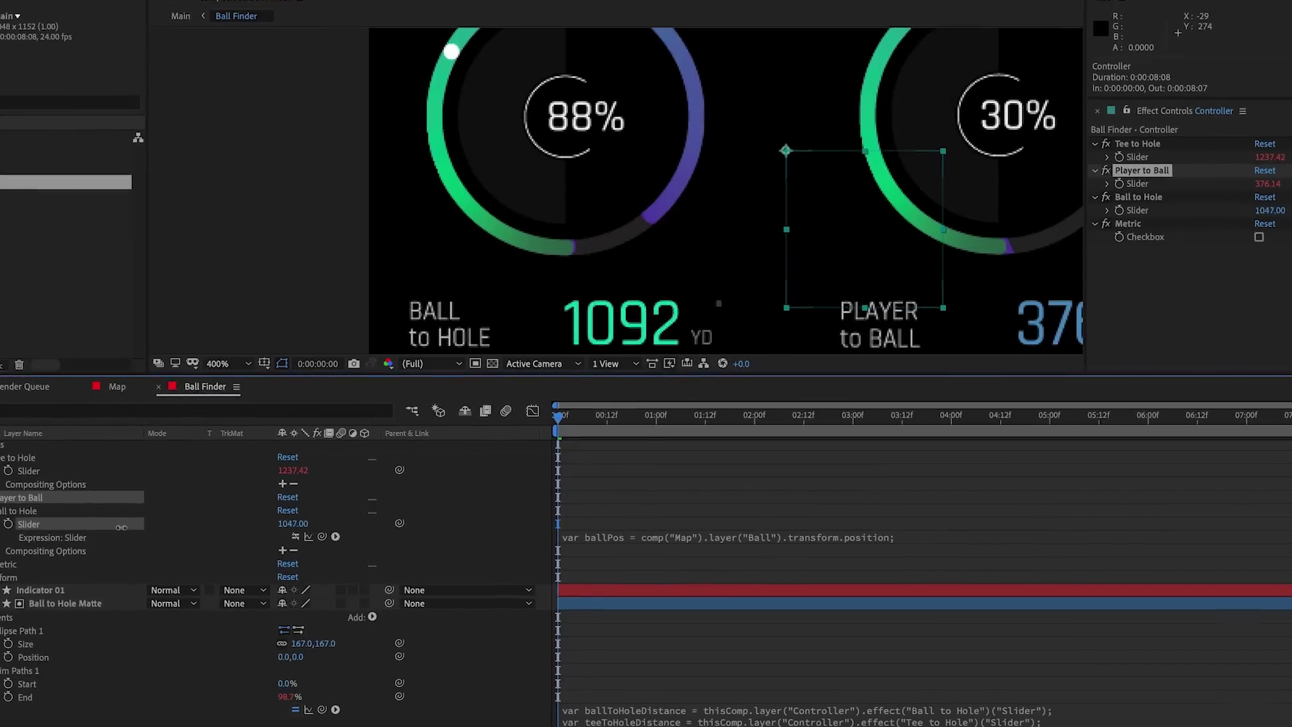